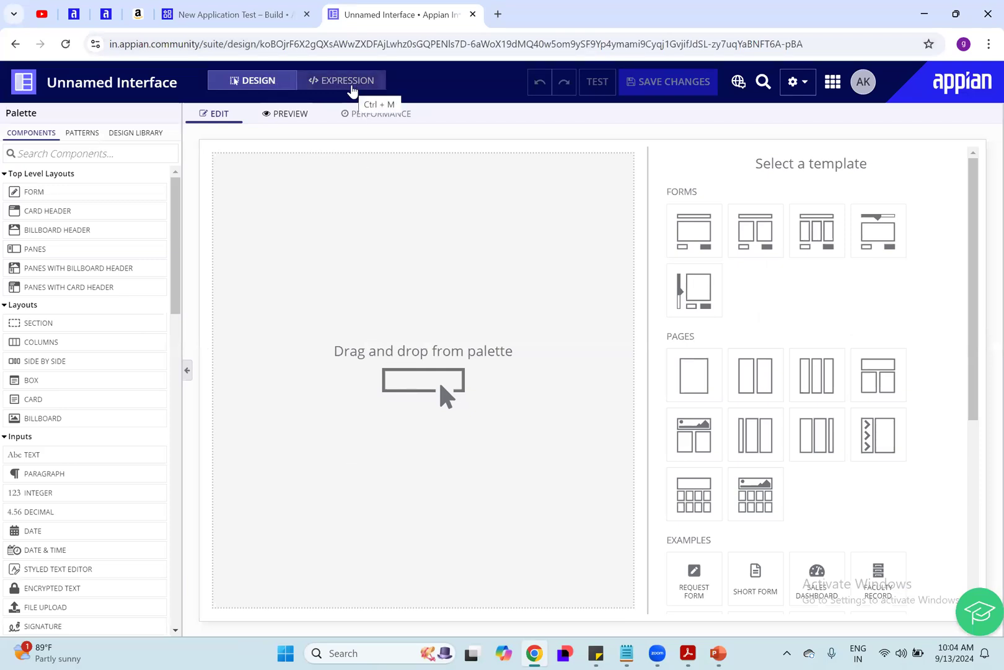
Step: View the blank interface's expression definition and return to the design canvas
{"action": "left_click", "coordinate": [351, 91]}
{"action": "left_click", "coordinate": [242, 367]}
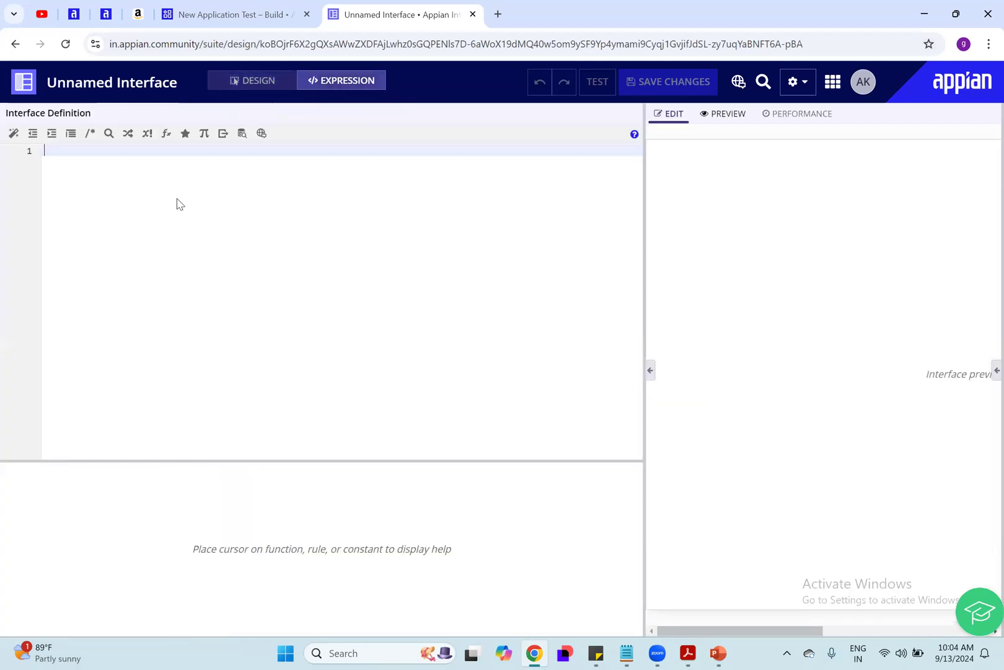
{"action": "left_click", "coordinate": [229, 87]}
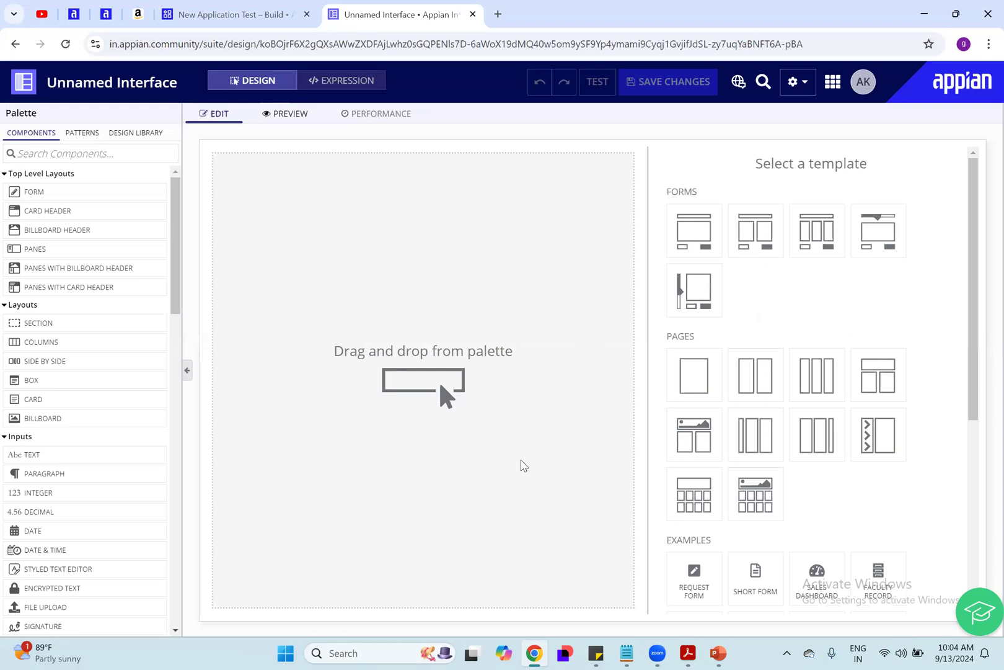
{"action": "left_click_drag", "start_coordinate": [331, 351], "coordinate": [497, 379]}
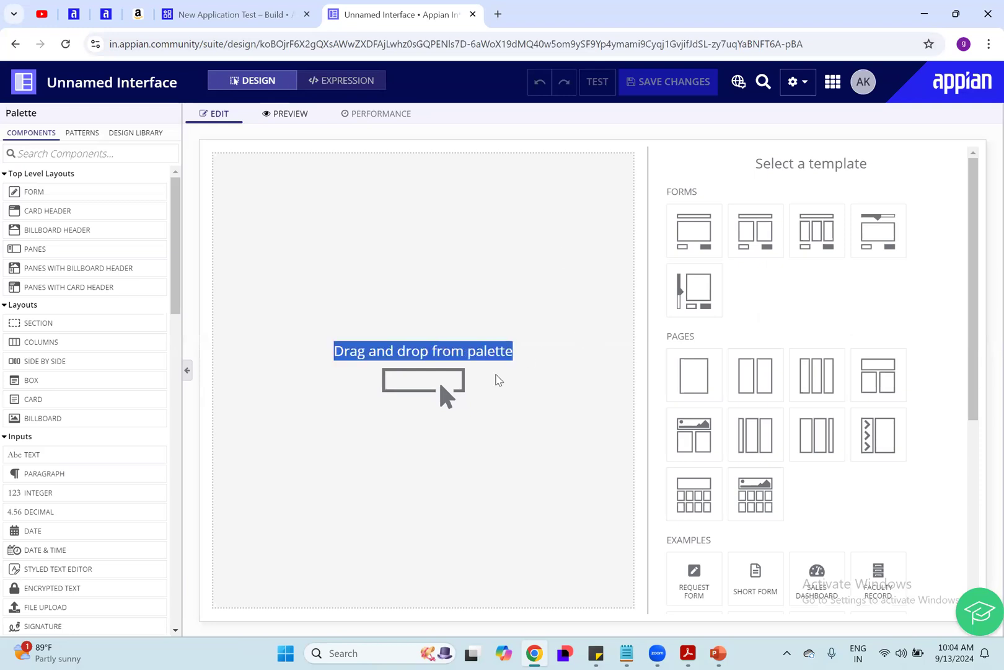
{"action": "left_click", "coordinate": [529, 403]}
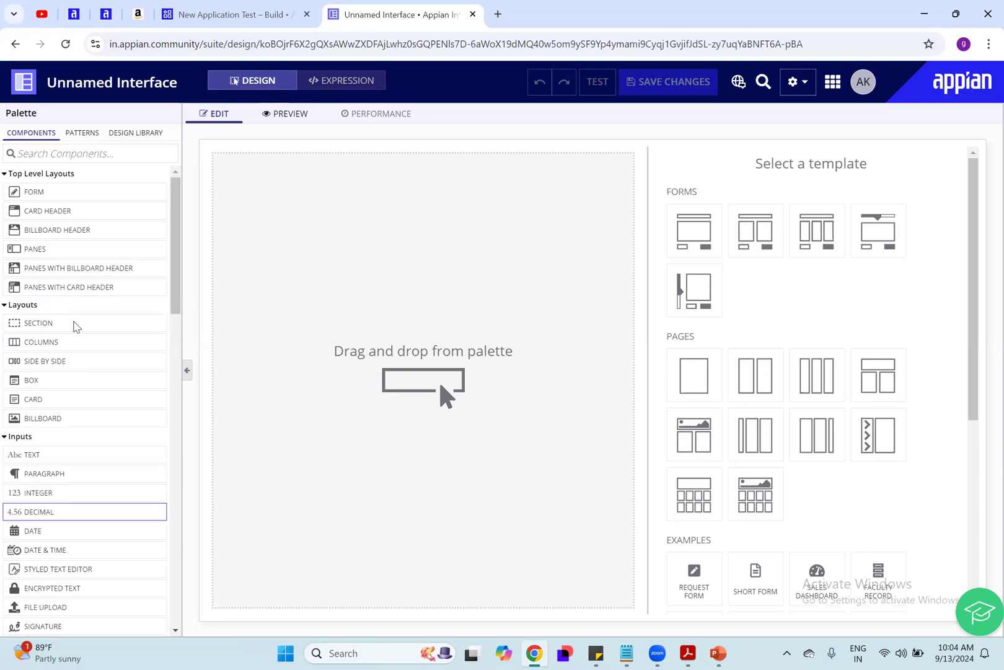
Step: Add a Section layout to the blank interface and view the expression generated for it
{"action": "left_click_drag", "start_coordinate": [104, 330], "coordinate": [345, 271]}
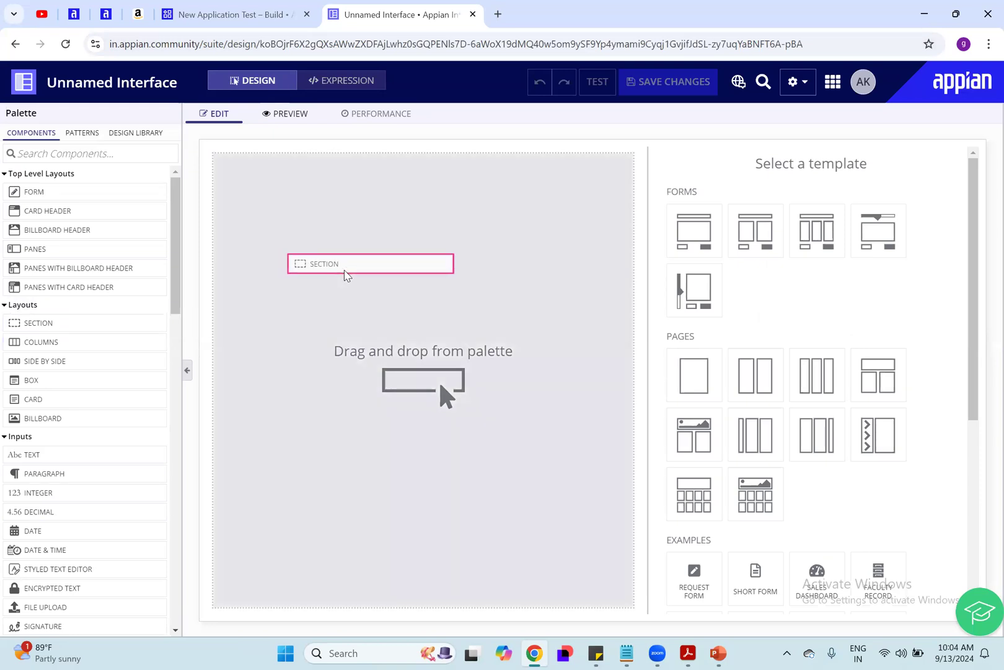
{"action": "left_click_drag", "start_coordinate": [345, 271], "coordinate": [345, 271]}
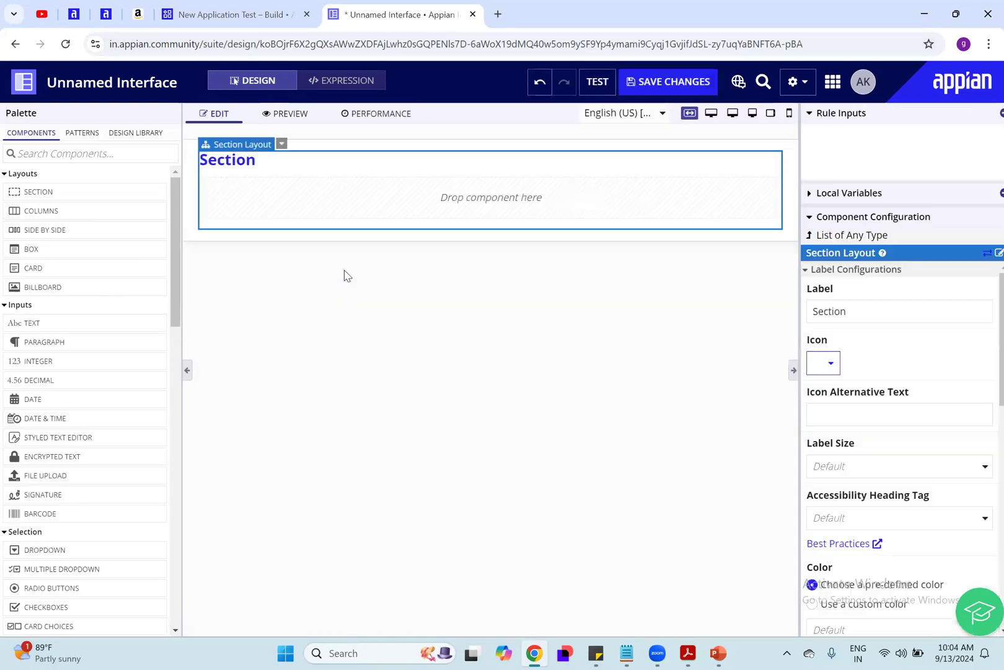
{"action": "left_click", "coordinate": [346, 82]}
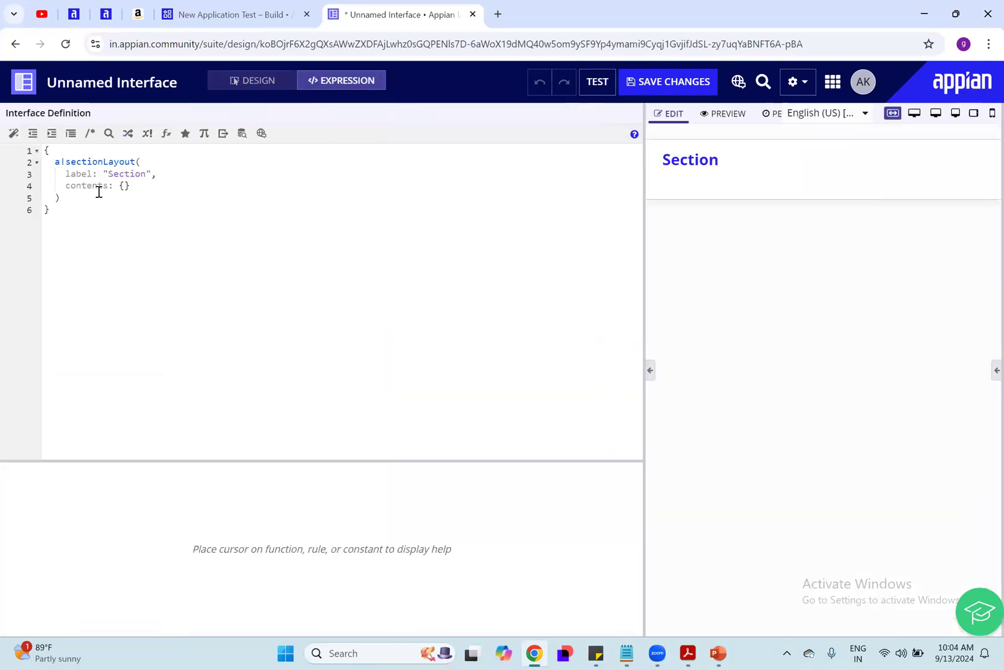
{"action": "left_click_drag", "start_coordinate": [81, 213], "coordinate": [36, 152]}
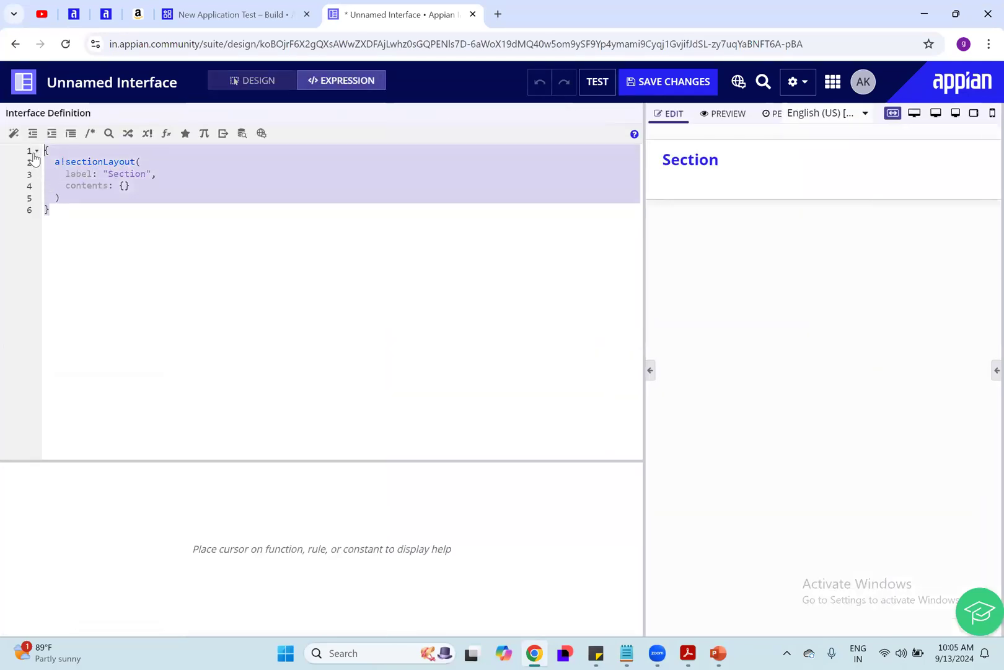
{"action": "left_click", "coordinate": [152, 324]}
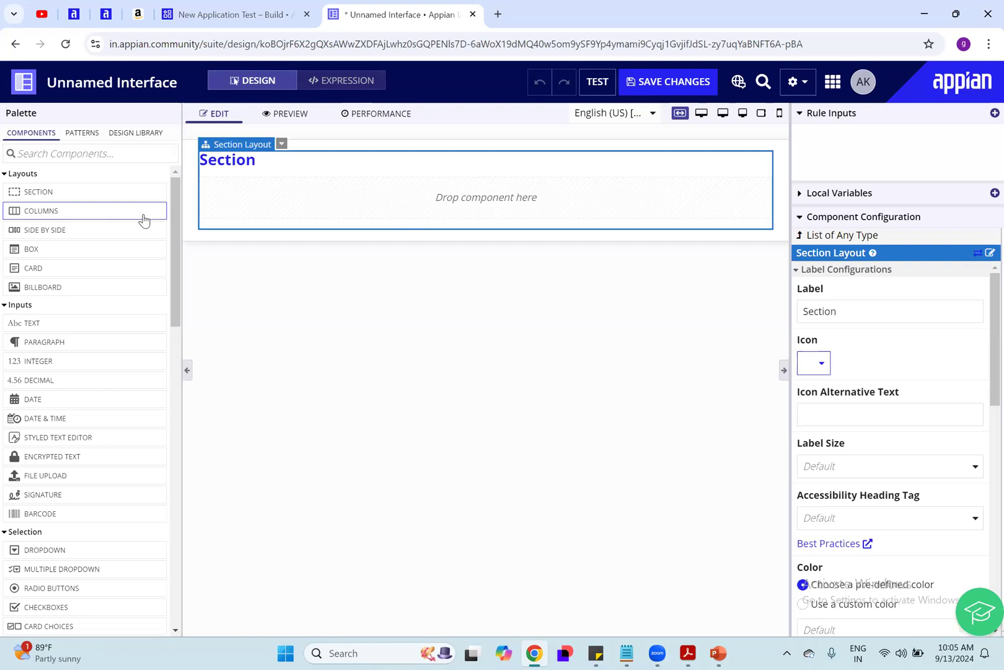
{"action": "left_click_drag", "start_coordinate": [97, 212], "coordinate": [336, 324]}
{"action": "left_click_drag", "start_coordinate": [57, 327], "coordinate": [313, 207]}
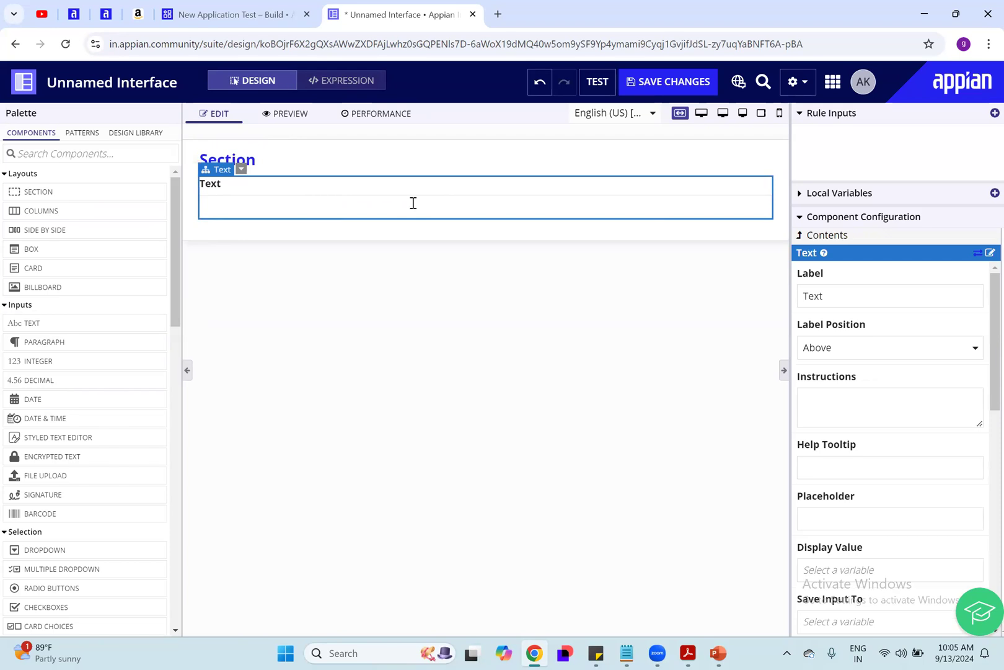
{"action": "left_click", "coordinate": [242, 169]}
{"action": "left_click", "coordinate": [286, 221]}
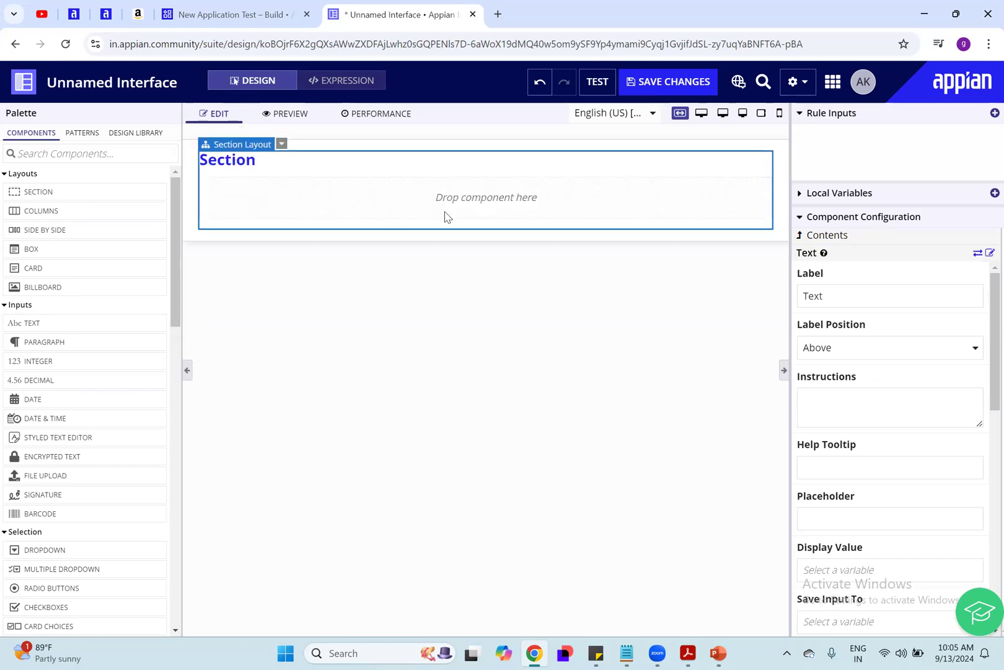
Step: Add a Columns layout inside the section and fill its three columns with Text, Dropdown and Radio Buttons components
{"action": "left_click_drag", "start_coordinate": [61, 212], "coordinate": [353, 211]}
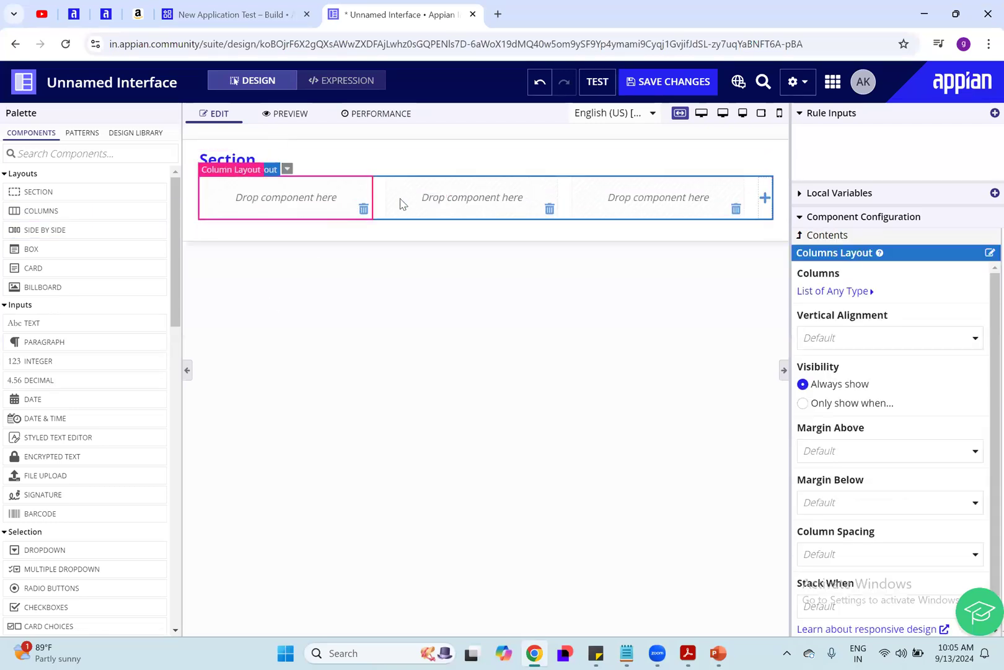
{"action": "left_click_drag", "start_coordinate": [24, 328], "coordinate": [285, 199]}
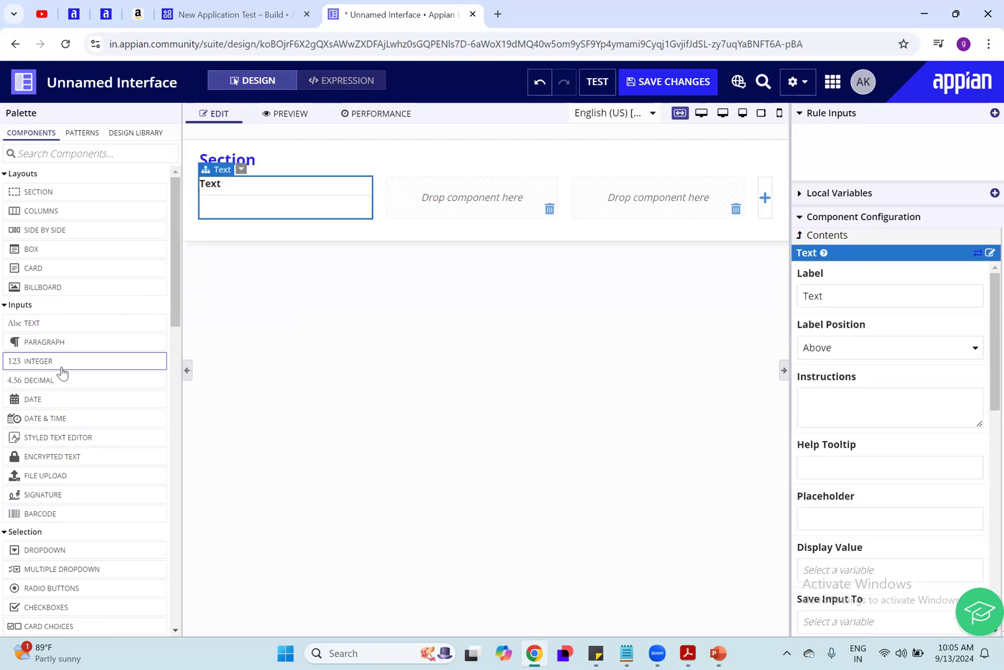
{"action": "scroll", "coordinate": [48, 417], "scroll_direction": "down", "scroll_amount": 3}
{"action": "left_click_drag", "start_coordinate": [47, 416], "coordinate": [434, 198]}
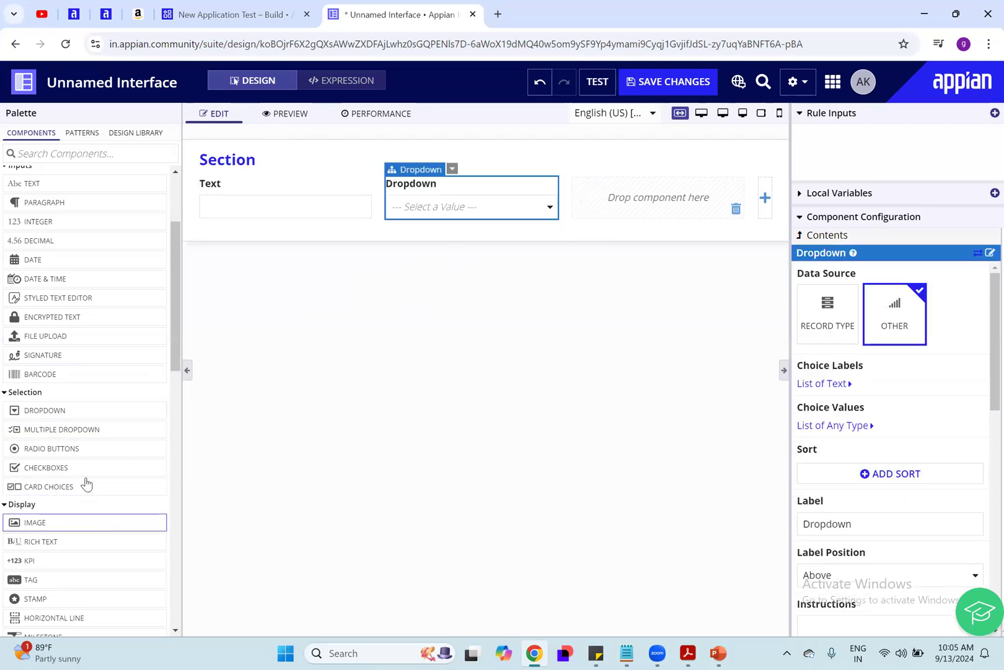
{"action": "scroll", "coordinate": [85, 402], "scroll_direction": "up", "scroll_amount": 1}
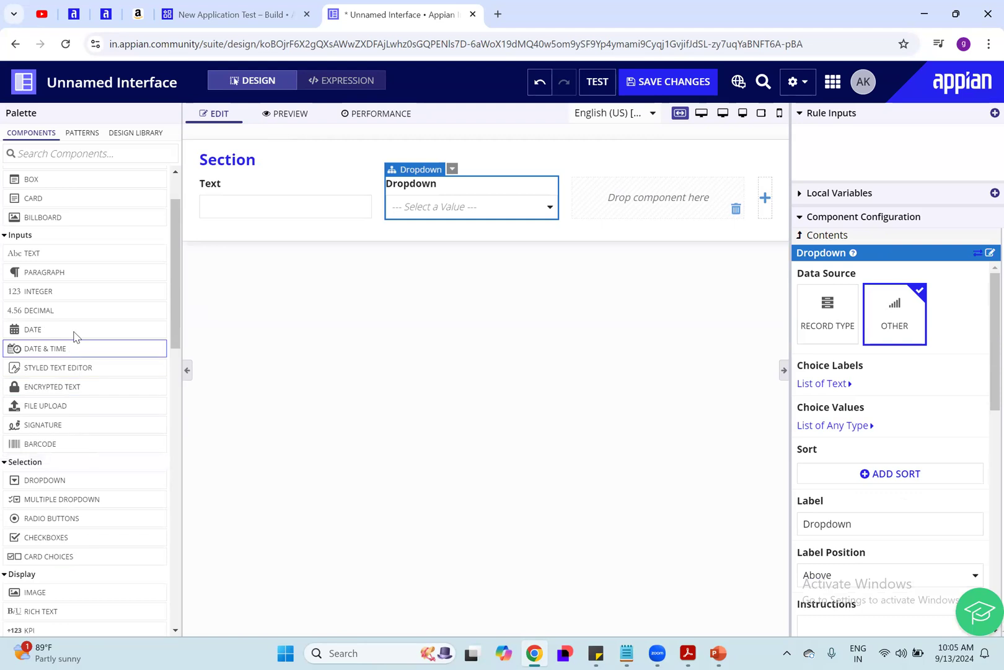
{"action": "left_click_drag", "start_coordinate": [70, 286], "coordinate": [152, 484]}
{"action": "left_click_drag", "start_coordinate": [53, 519], "coordinate": [639, 218]}
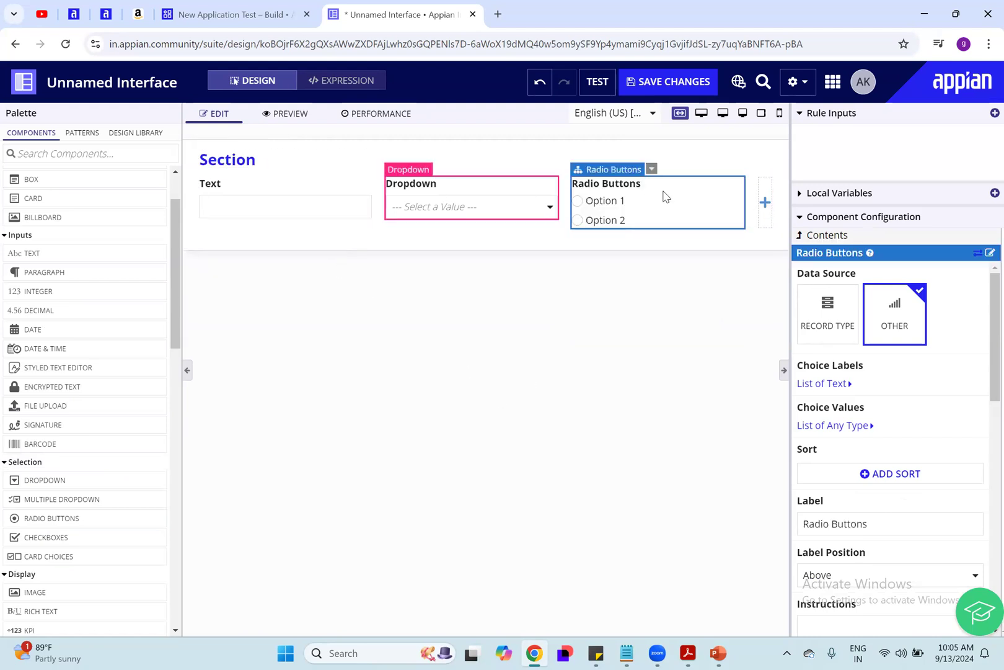
Step: Review the generated expression for the columns layout, from the text field through the dropdown and radio button definitions
{"action": "left_click", "coordinate": [345, 82]}
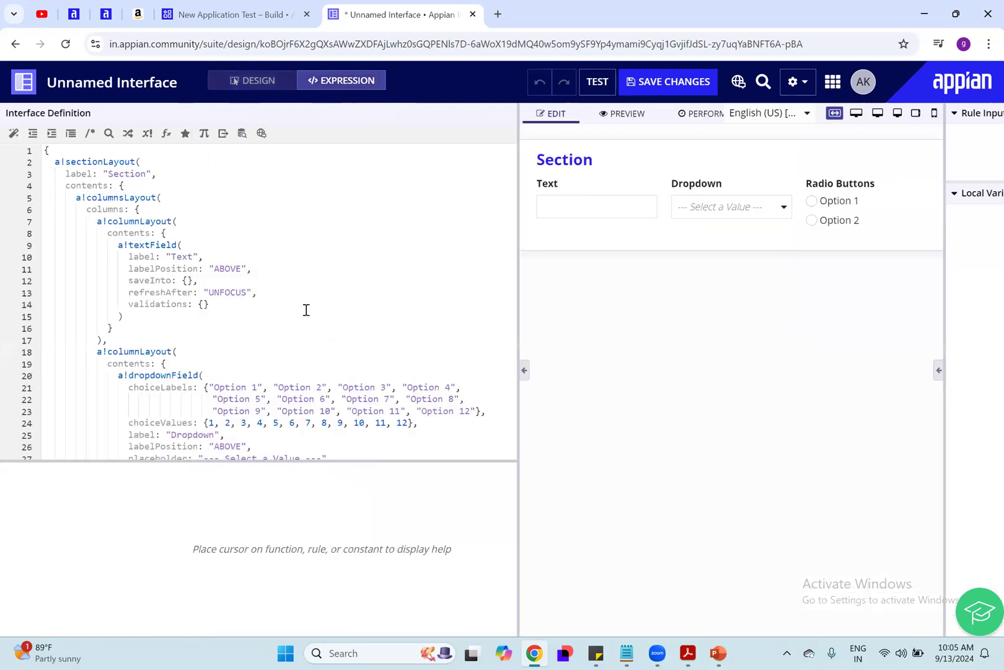
{"action": "scroll", "coordinate": [343, 366], "scroll_direction": "down", "scroll_amount": 4}
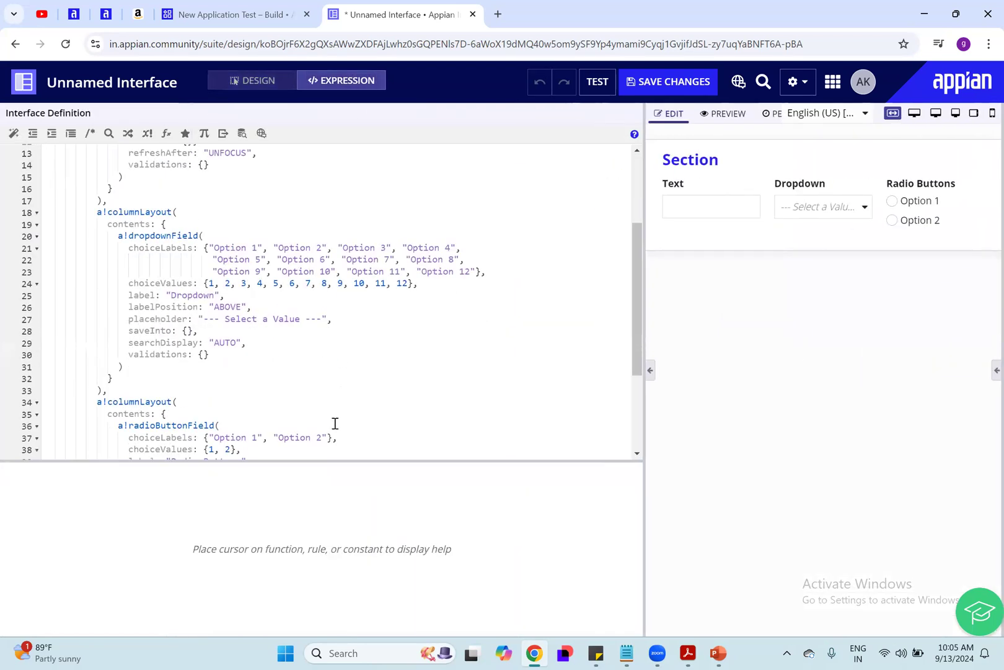
{"action": "scroll", "coordinate": [335, 422], "scroll_direction": "down", "scroll_amount": 4}
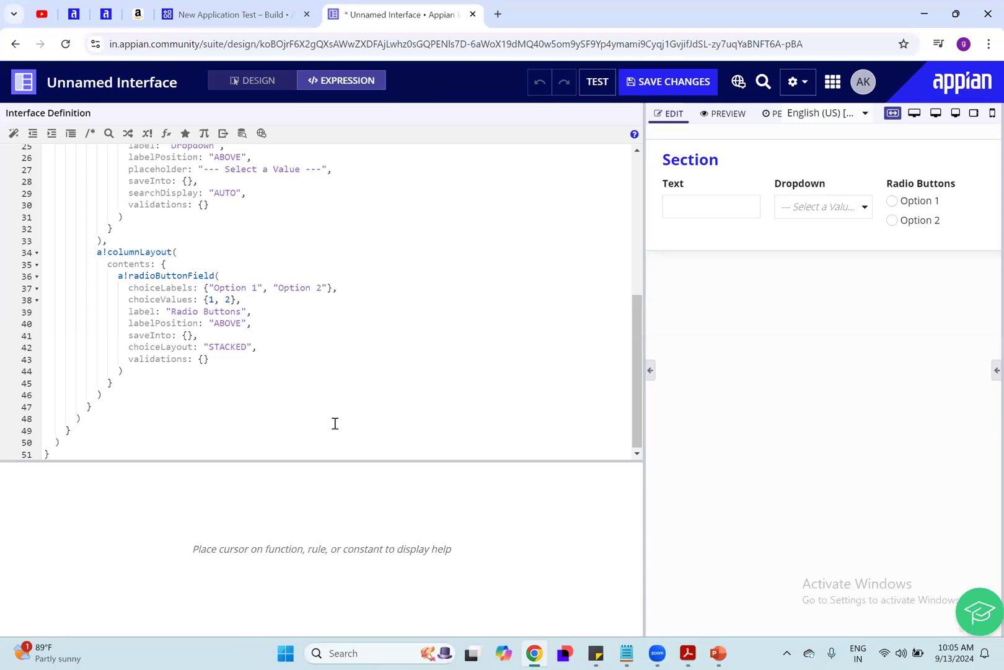
{"action": "scroll", "coordinate": [335, 423], "scroll_direction": "up", "scroll_amount": 8}
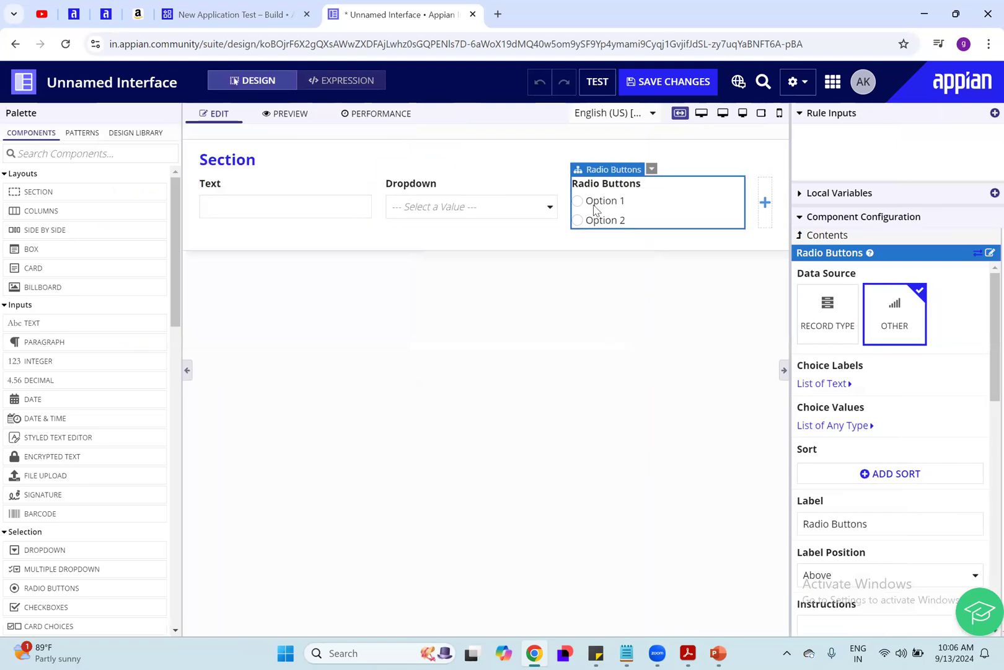
Step: Try entering the sample text "rtgb" in the Text field on the design canvas
{"action": "left_click", "coordinate": [257, 205]}
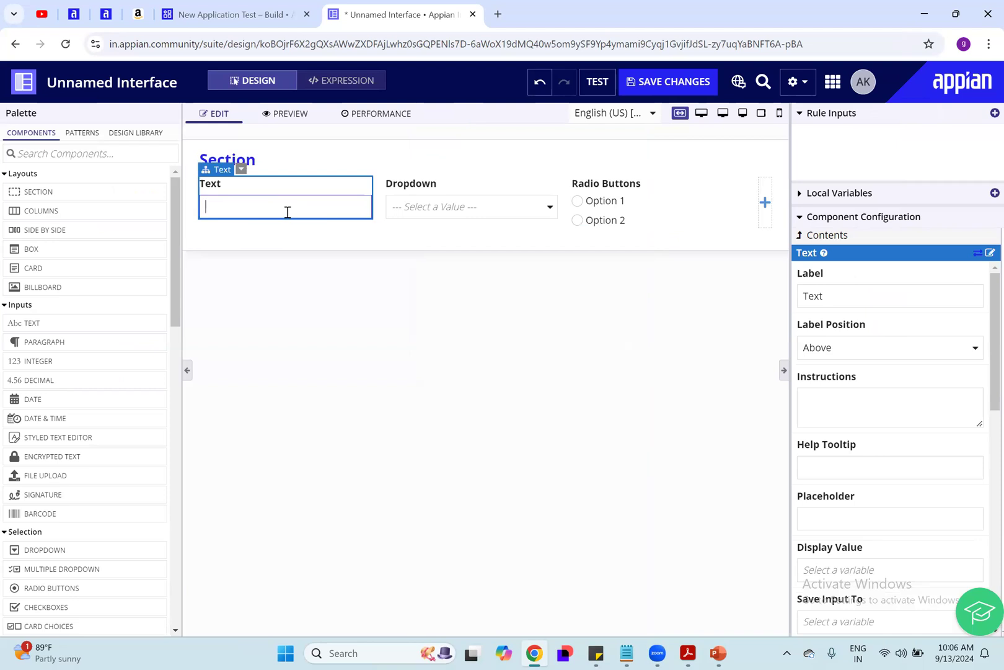
{"action": "type", "text": "rtgb"}
{"action": "left_click", "coordinate": [279, 355]}
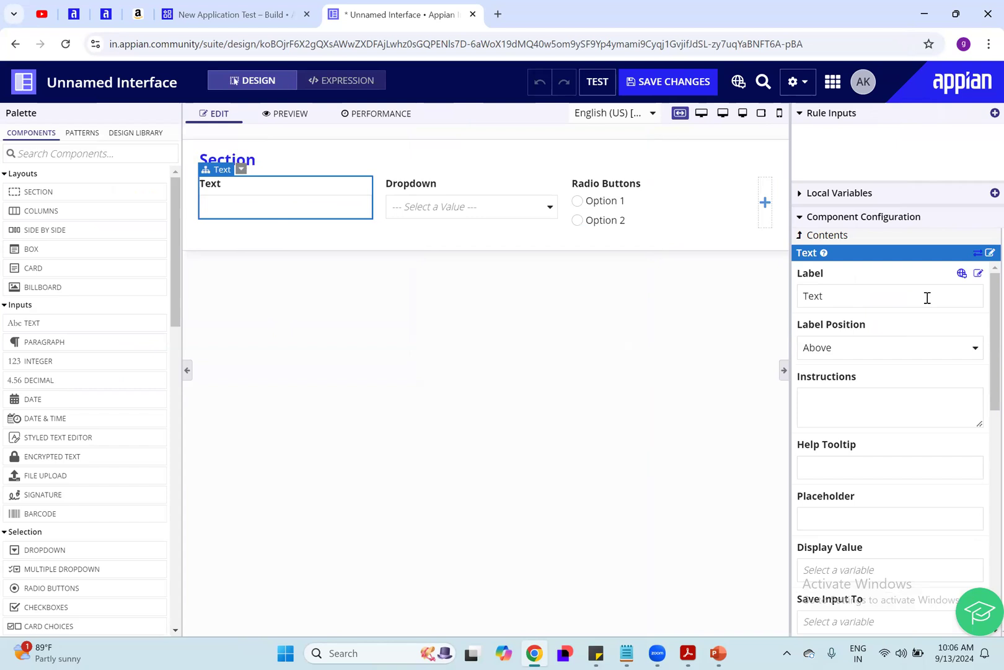
Step: Find the Text component's Save Input To property in its configuration
{"action": "scroll", "coordinate": [927, 325], "scroll_direction": "down", "scroll_amount": 1}
{"action": "scroll", "coordinate": [928, 325], "scroll_direction": "down", "scroll_amount": 5}
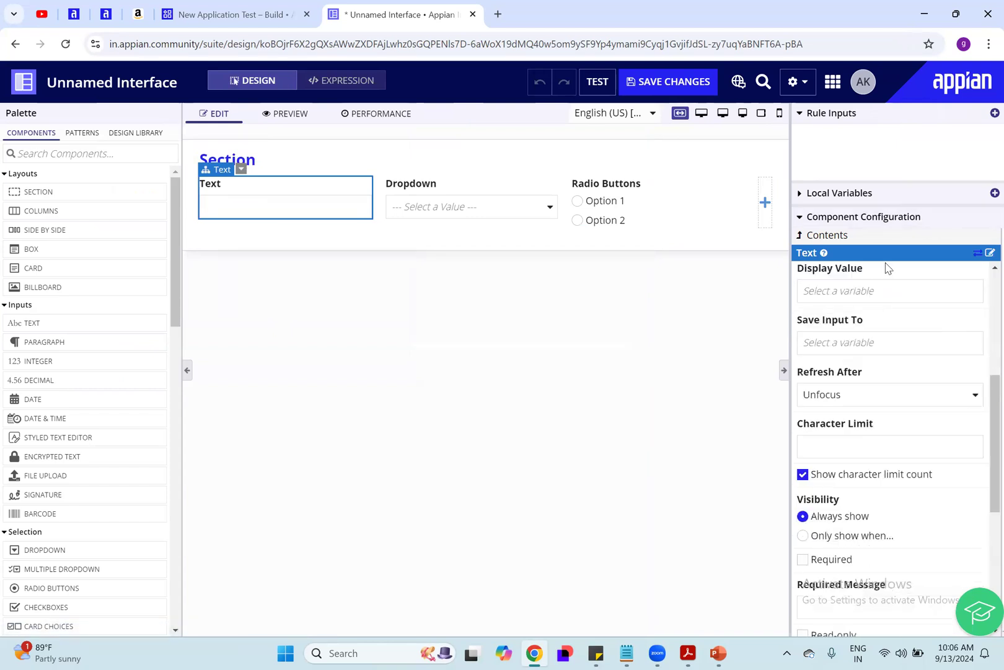
{"action": "left_click", "coordinate": [896, 346]}
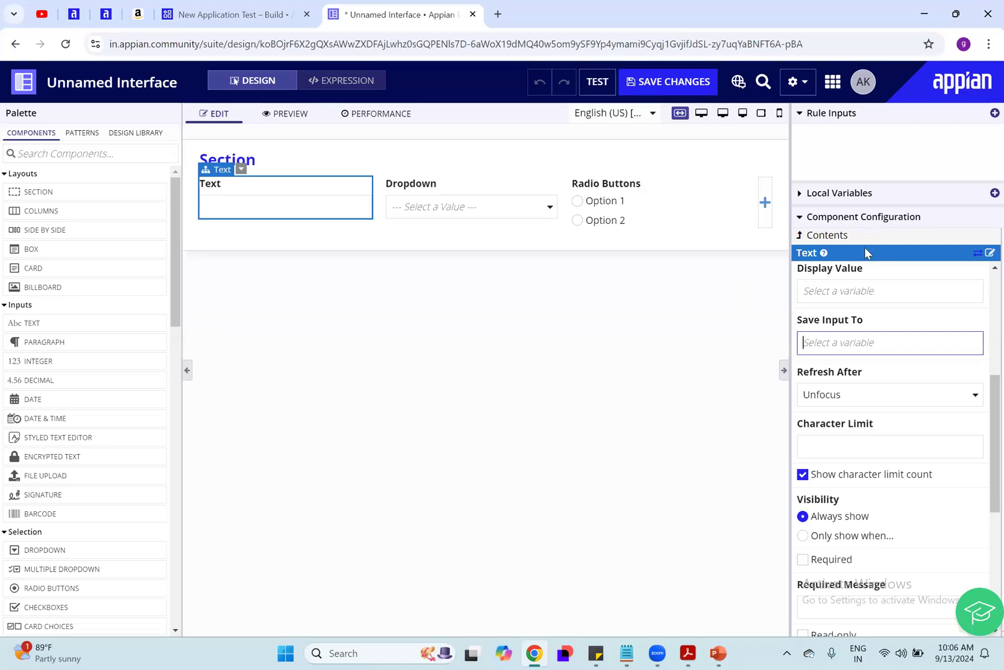
Step: Compare the design and expression views, and locate the code of the Text and Radio Buttons components by selecting them in the preview
{"action": "left_click", "coordinate": [351, 83]}
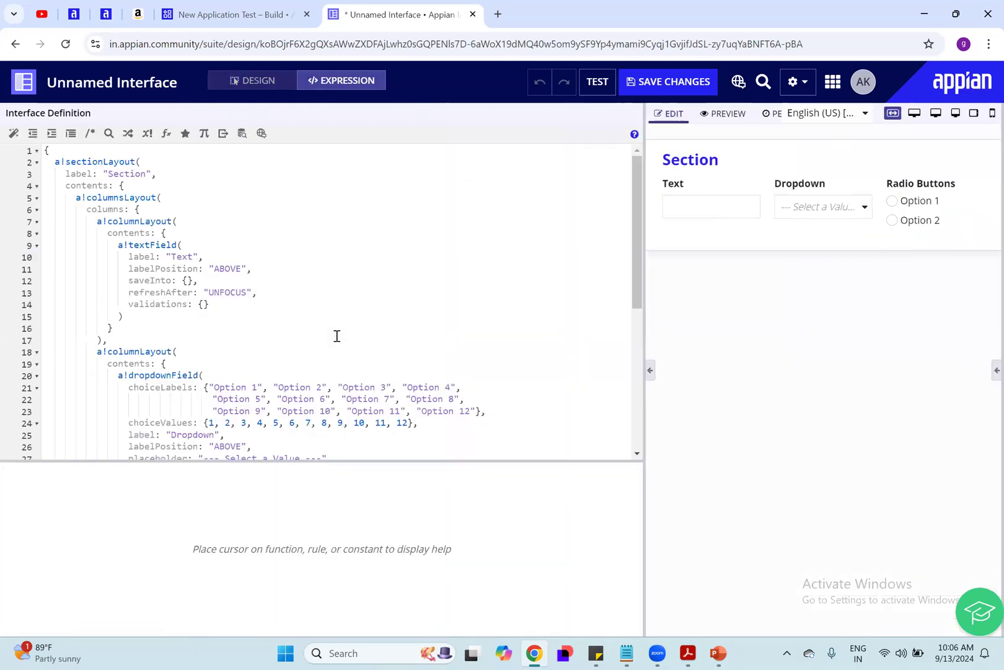
{"action": "left_click", "coordinate": [336, 335]}
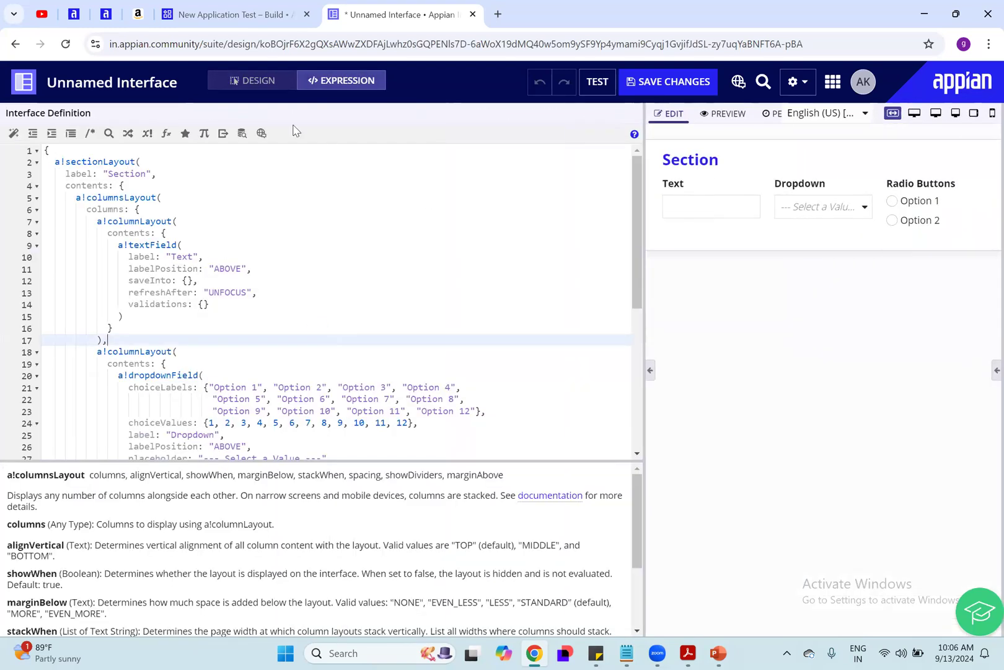
{"action": "left_click", "coordinate": [256, 86]}
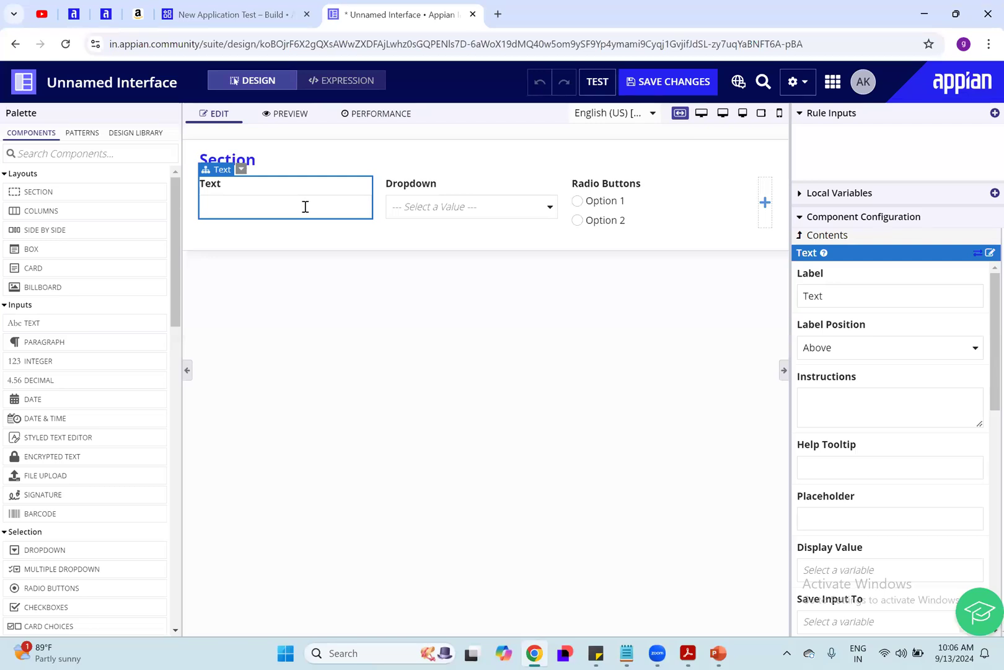
{"action": "left_click", "coordinate": [347, 80]}
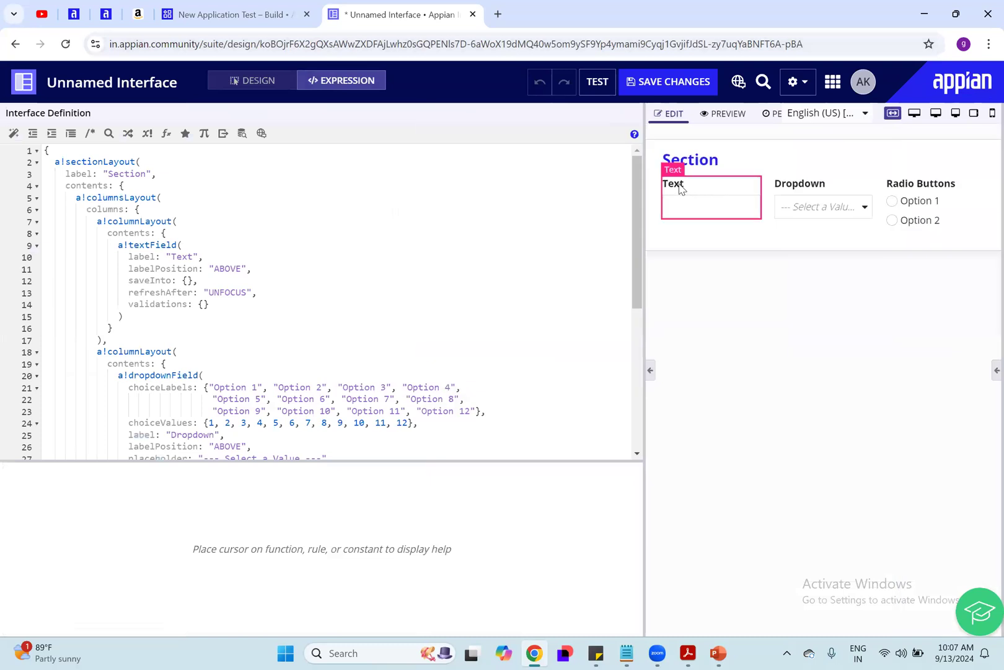
{"action": "left_click", "coordinate": [679, 184]}
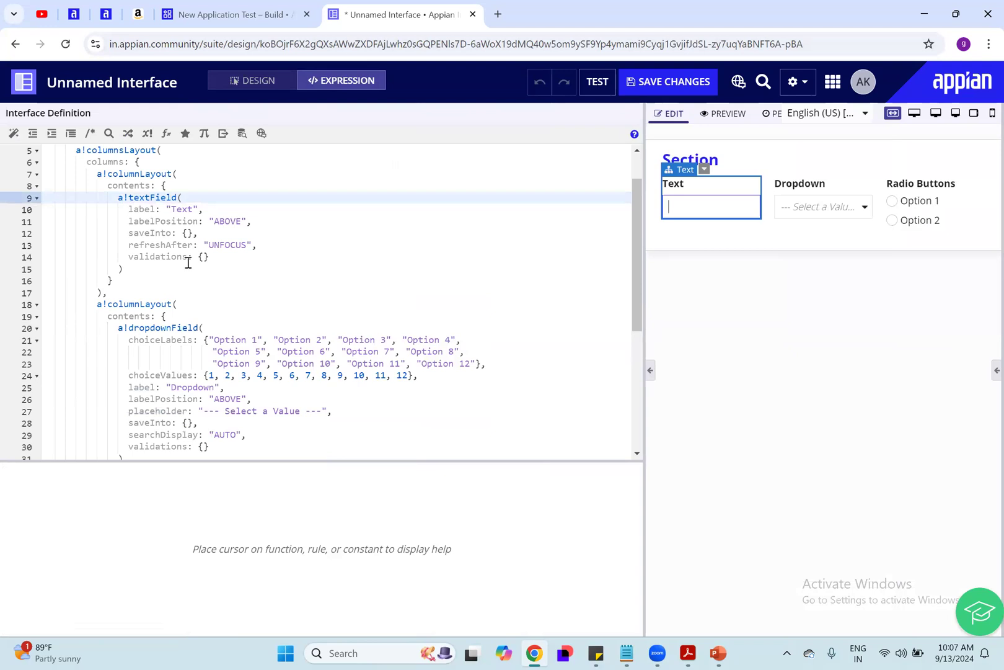
{"action": "left_click", "coordinate": [933, 185]}
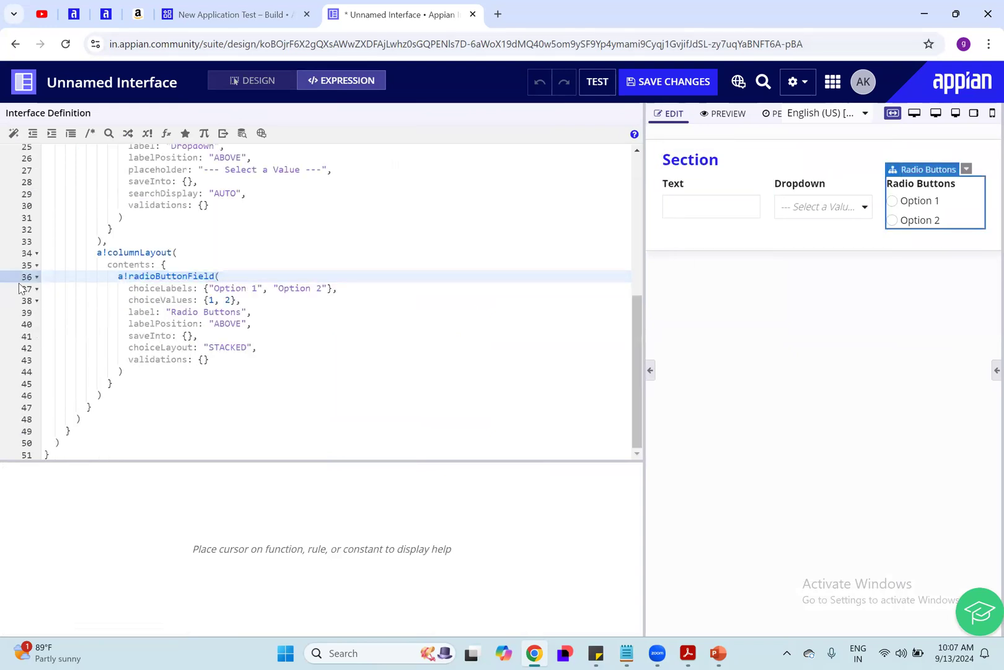
{"action": "left_click", "coordinate": [674, 174]}
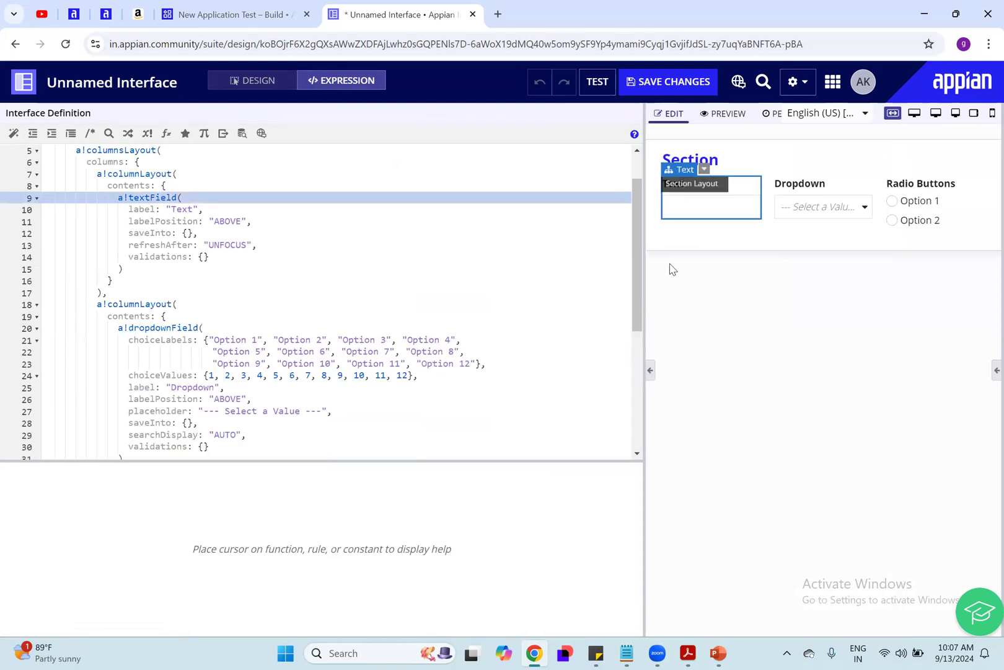
Step: Examine the a!textField definition and its saveInto parameter, and reveal the interface's rule inputs and local variables
{"action": "left_click_drag", "start_coordinate": [110, 198], "coordinate": [241, 267]}
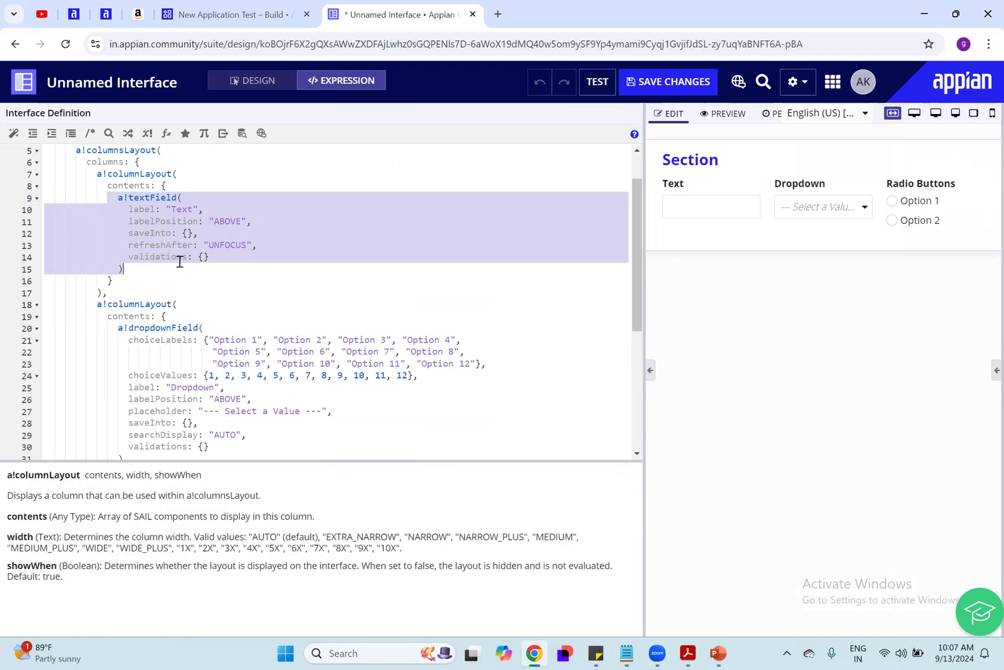
{"action": "left_click", "coordinate": [153, 229]}
{"action": "left_click_drag", "start_coordinate": [127, 232], "coordinate": [231, 232]}
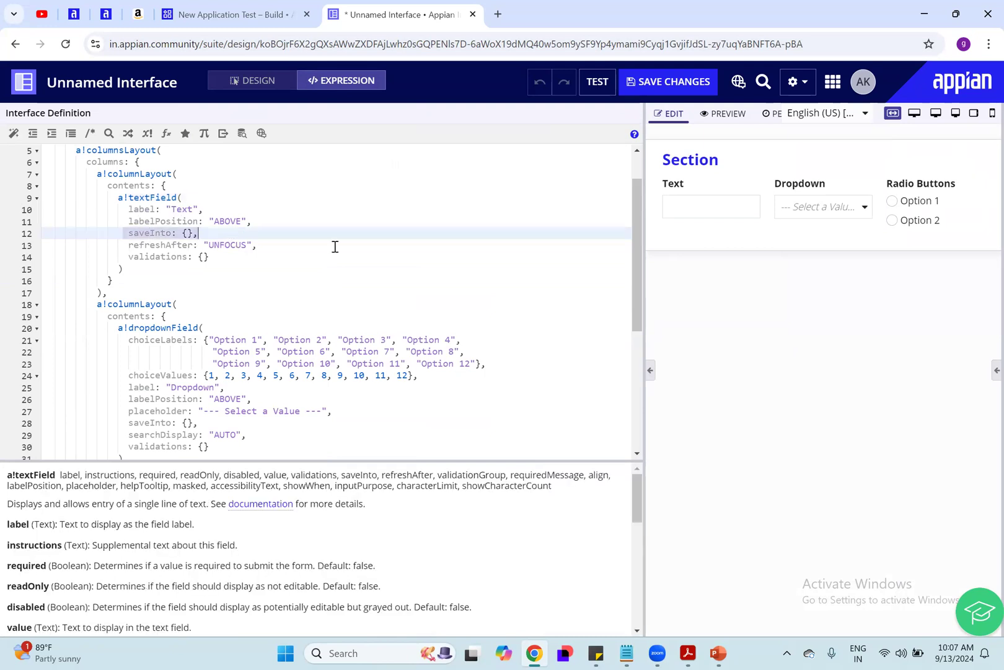
{"action": "left_click", "coordinate": [996, 370]}
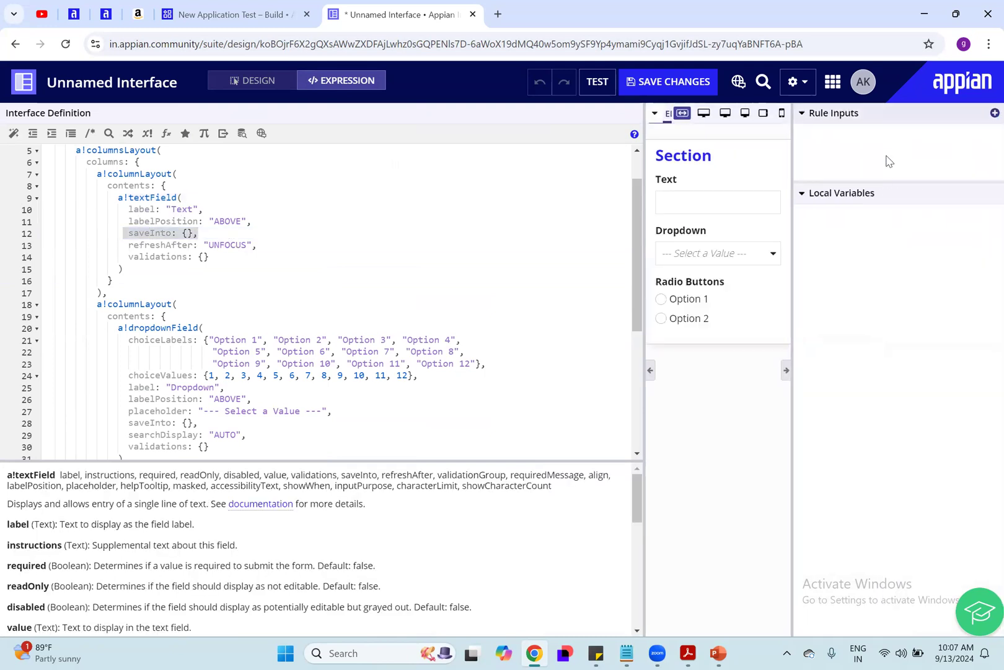
{"action": "left_click", "coordinate": [140, 235]}
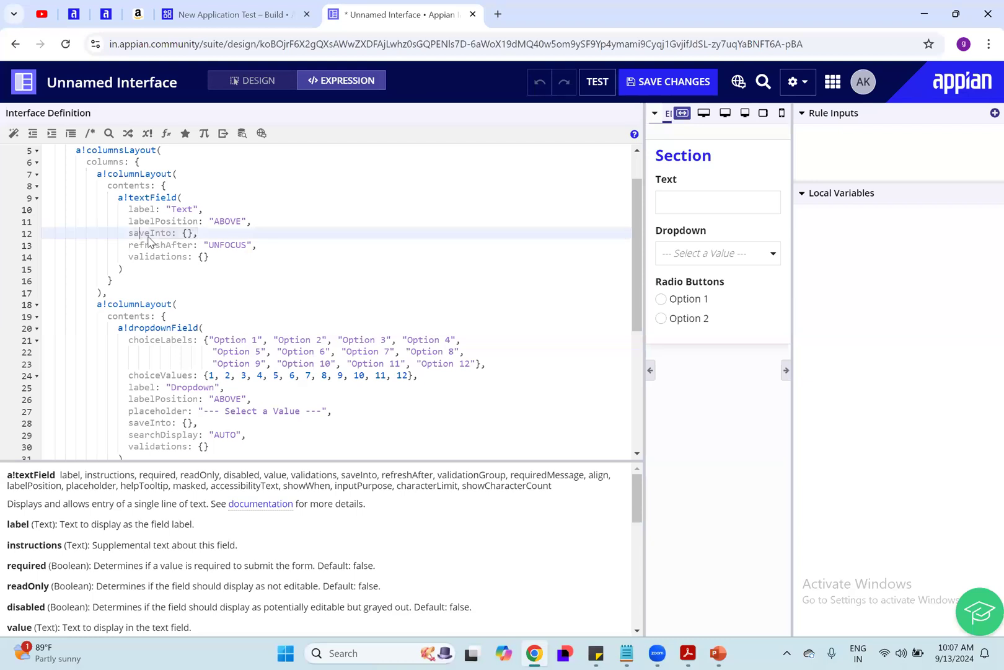
Step: Highlight the saveInto parameter in the a!textField code and return to the interface's design view
{"action": "left_click_drag", "start_coordinate": [251, 239], "coordinate": [122, 232]}
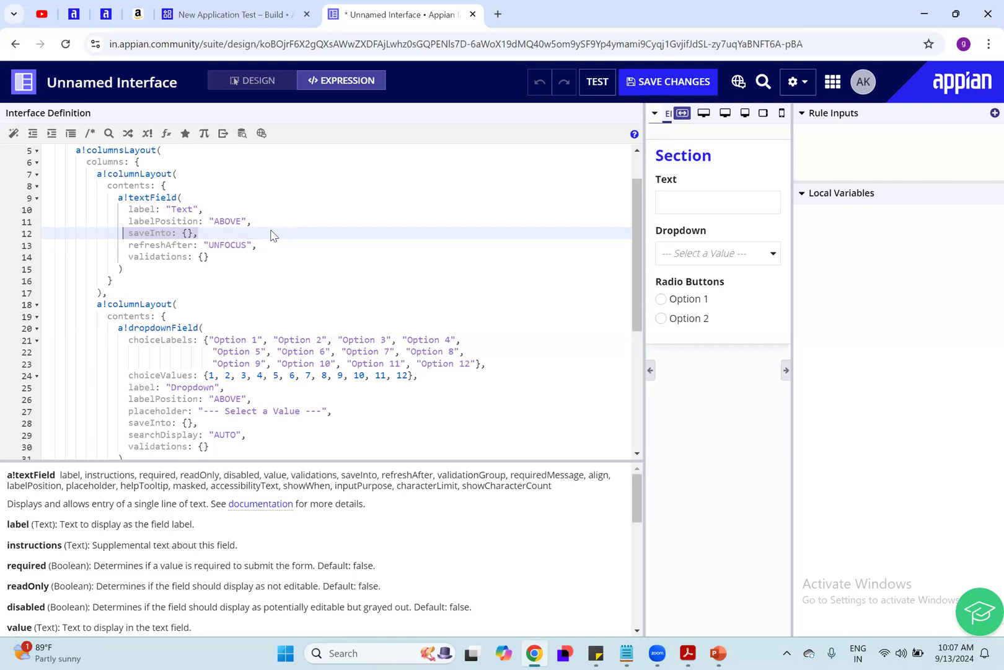
{"action": "left_click", "coordinate": [321, 273]}
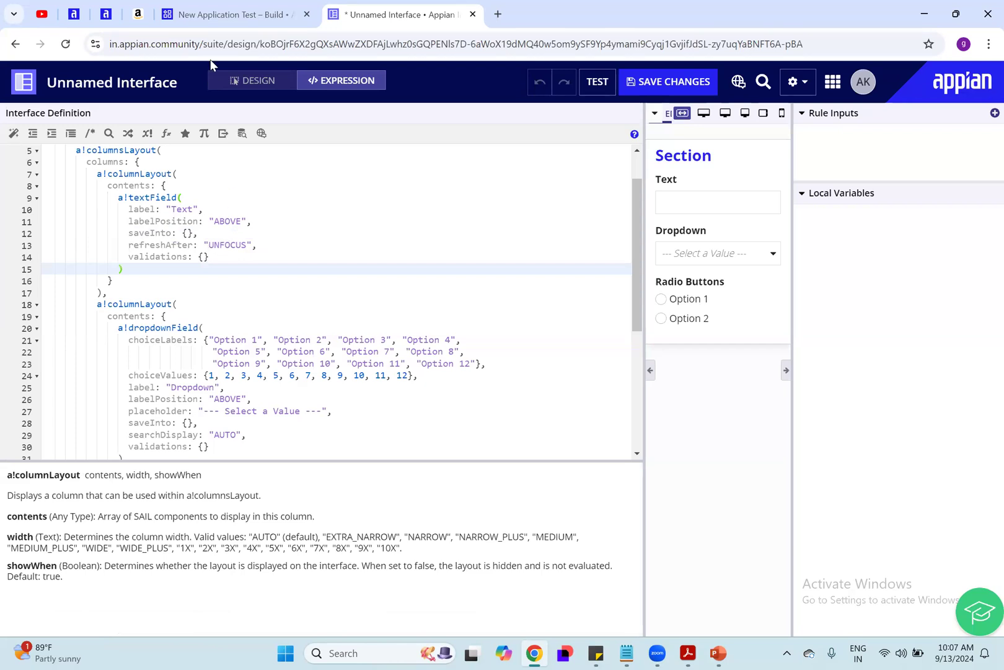
{"action": "left_click", "coordinate": [237, 80]}
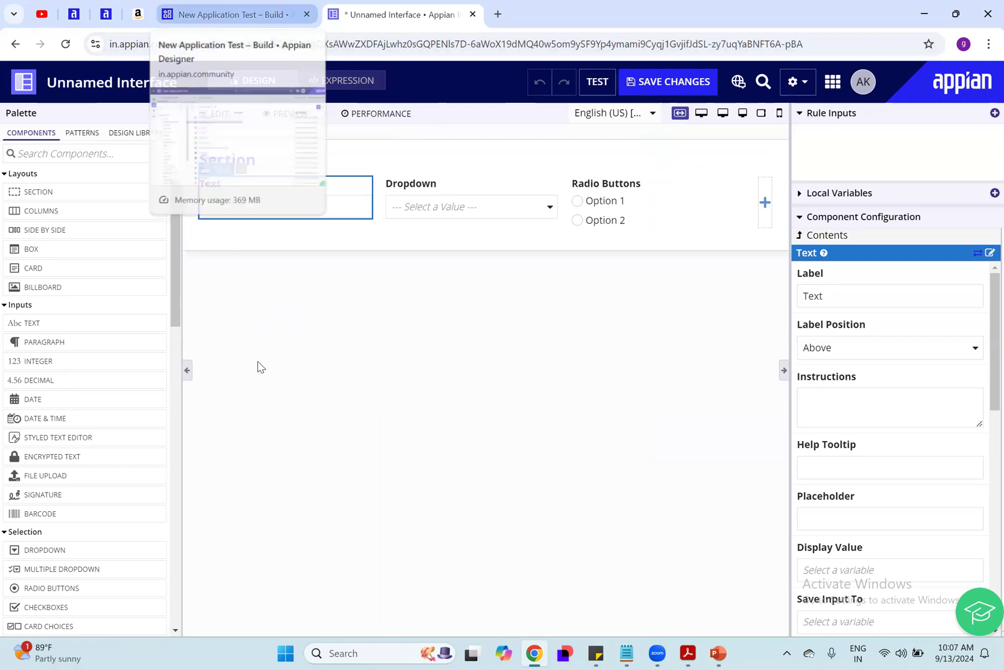
Step: Open the NAT maintenance Details process model and examine its flow from Start Node to End Node alongside the unnamed interface
{"action": "left_click", "coordinate": [230, 14]}
{"action": "left_click", "coordinate": [312, 460]}
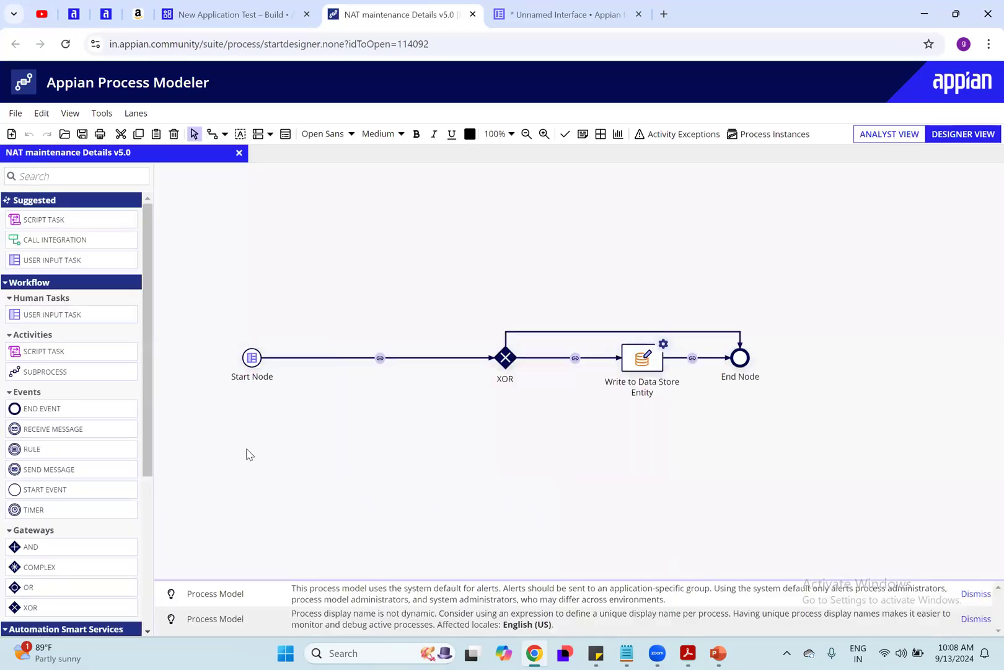
{"action": "left_click_drag", "start_coordinate": [186, 270], "coordinate": [781, 406]}
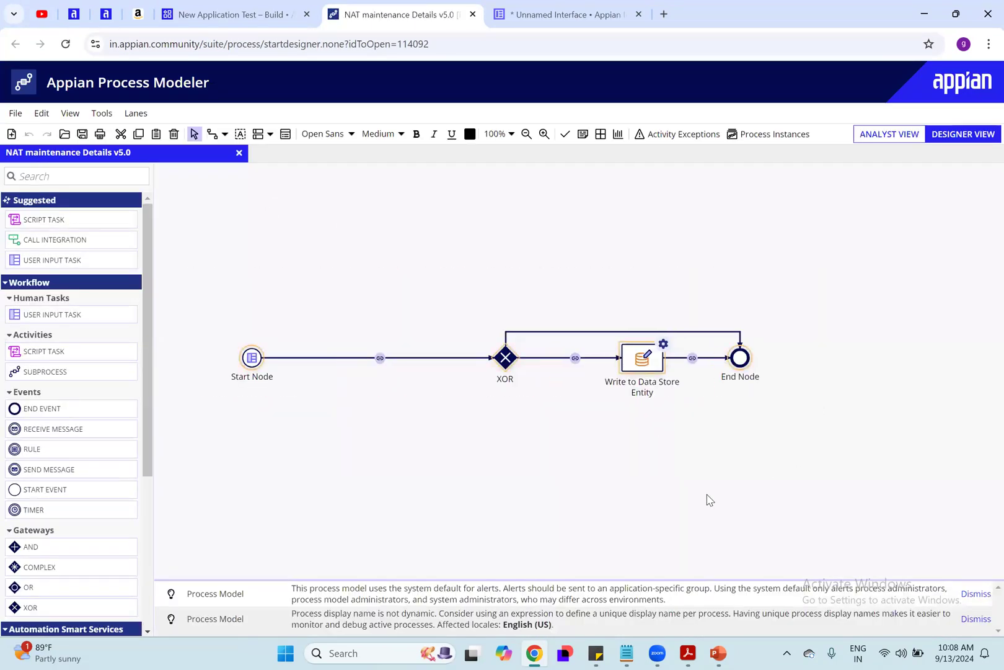
{"action": "left_click", "coordinate": [708, 500]}
{"action": "left_click_drag", "start_coordinate": [193, 262], "coordinate": [931, 468]}
{"action": "left_click", "coordinate": [577, 13]}
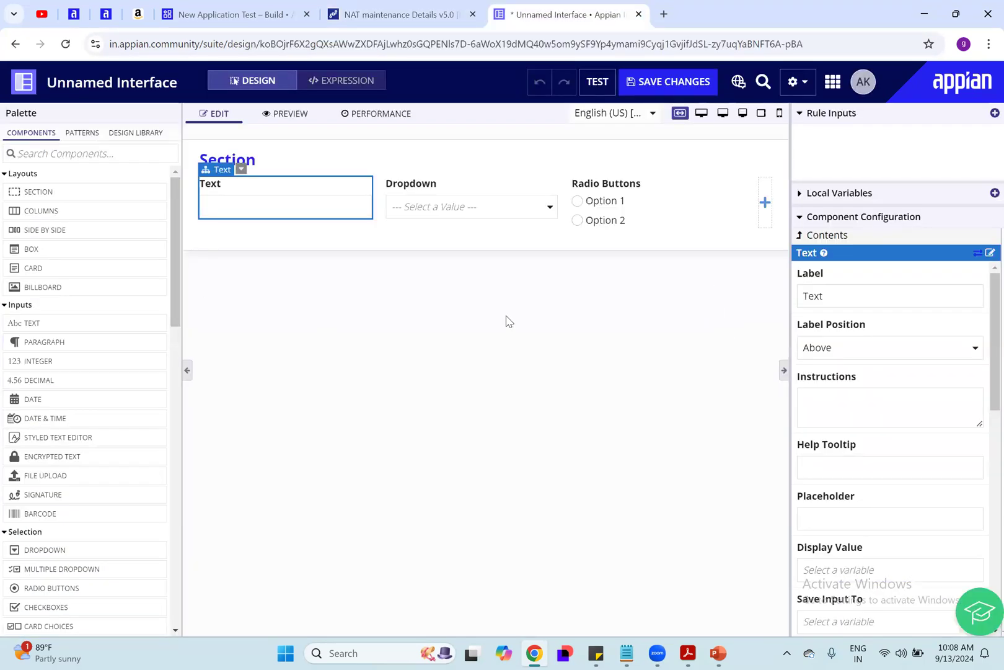
{"action": "left_click", "coordinate": [430, 8]}
{"action": "left_click_drag", "start_coordinate": [178, 243], "coordinate": [927, 458]}
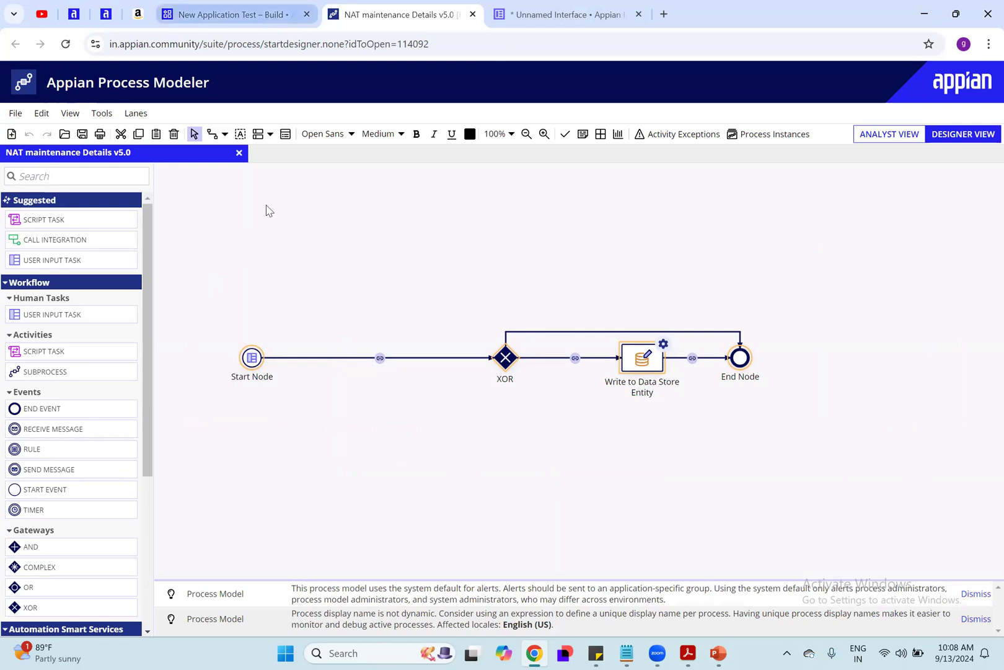
Step: Filter the application objects by Process Model, open NAT miltiColours, and select its XOR and multi Colours nodes
{"action": "left_click", "coordinate": [240, 14]}
{"action": "scroll", "coordinate": [263, 511], "scroll_direction": "down", "scroll_amount": 5}
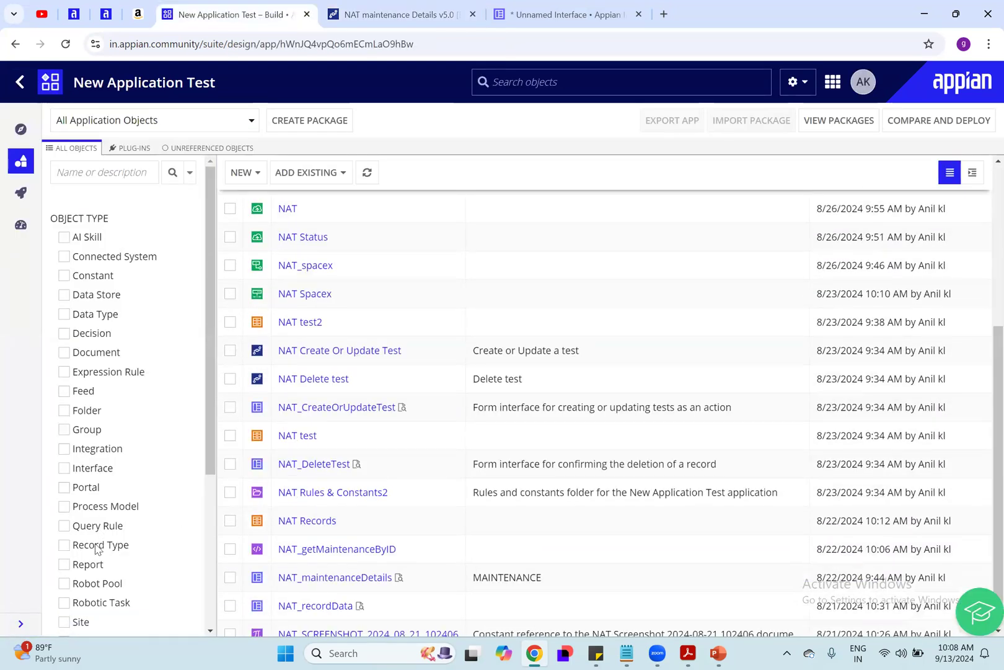
{"action": "left_click", "coordinate": [93, 509]}
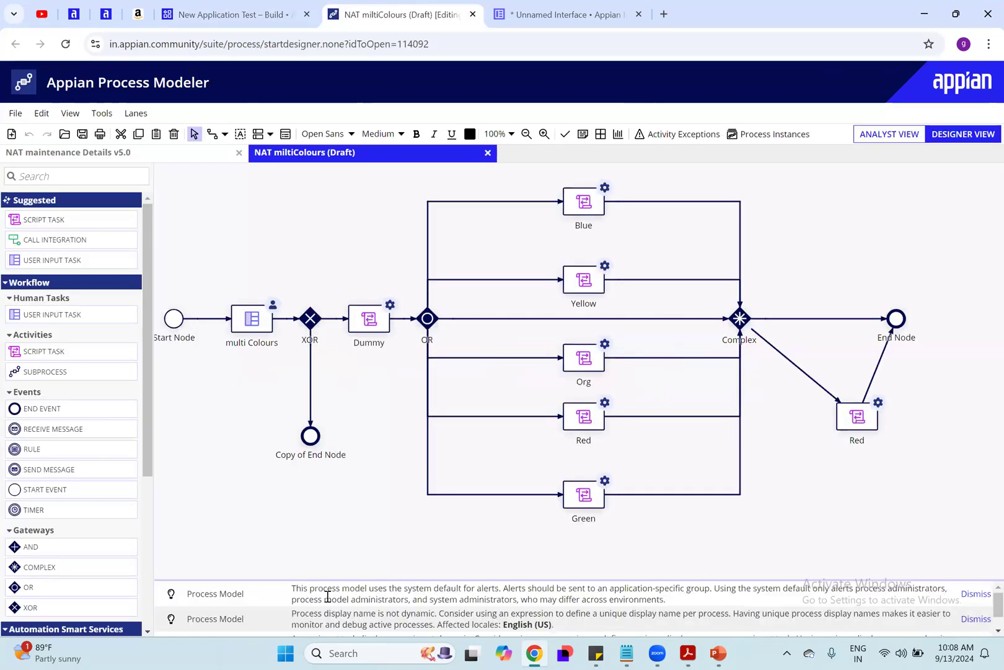
{"action": "left_click", "coordinate": [309, 318]}
{"action": "left_click", "coordinate": [247, 327]}
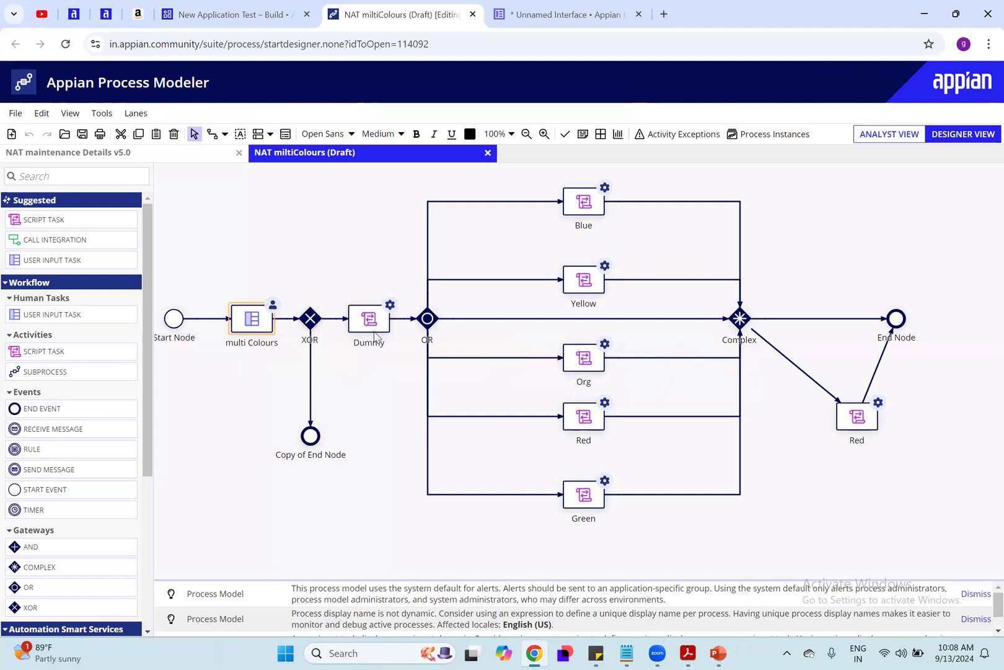
Step: Start a monitored run of the NAT miltiColours process and open the task form of its multi Colours node
{"action": "left_click", "coordinate": [15, 113]}
{"action": "left_click", "coordinate": [75, 279]}
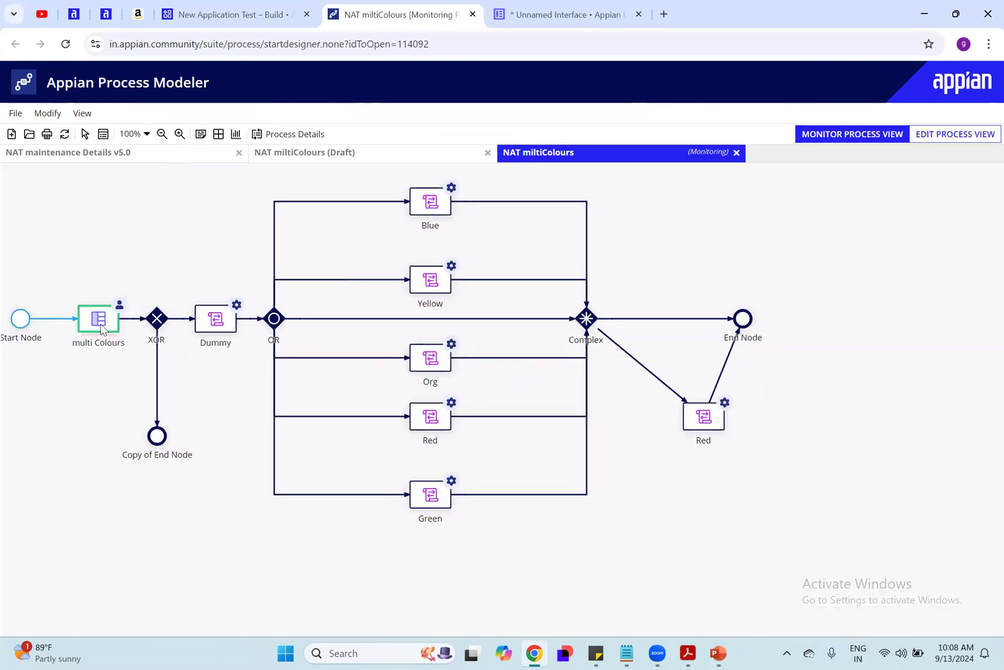
{"action": "right_click", "coordinate": [103, 328]}
{"action": "left_click", "coordinate": [147, 382]}
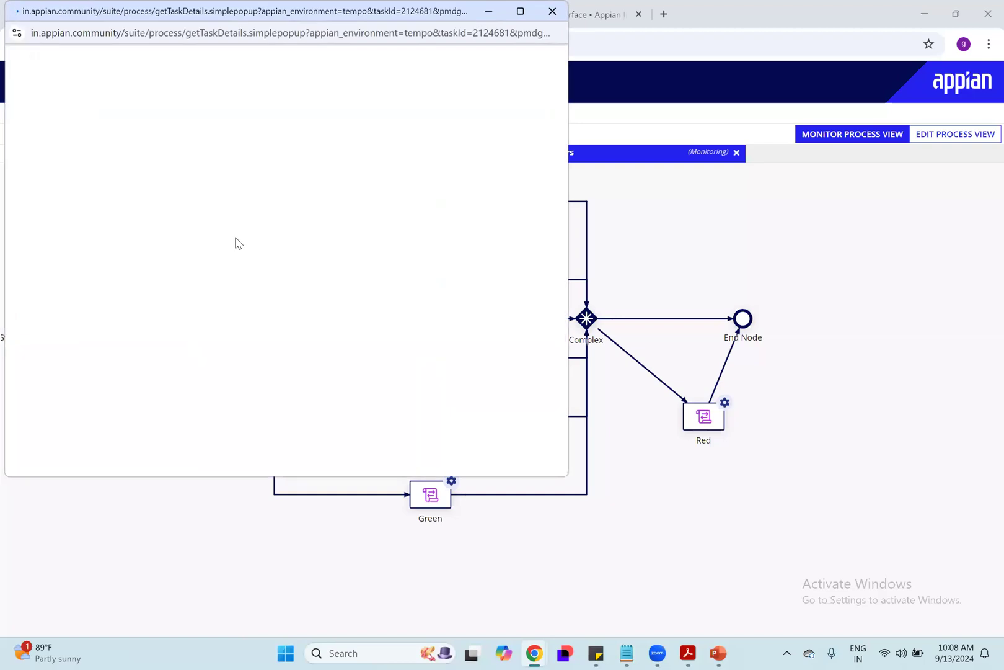
Step: Submit the Multi Colours form with Org and Red selected, and refresh the monitored process
{"action": "left_click", "coordinate": [182, 166]}
{"action": "left_click", "coordinate": [112, 193]}
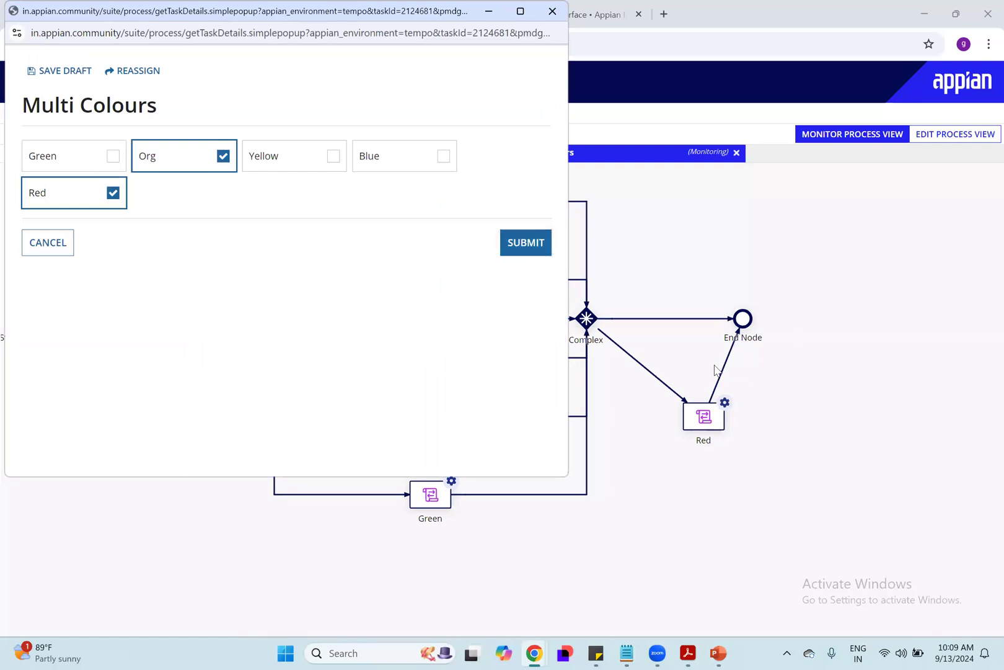
{"action": "left_click", "coordinate": [530, 245]}
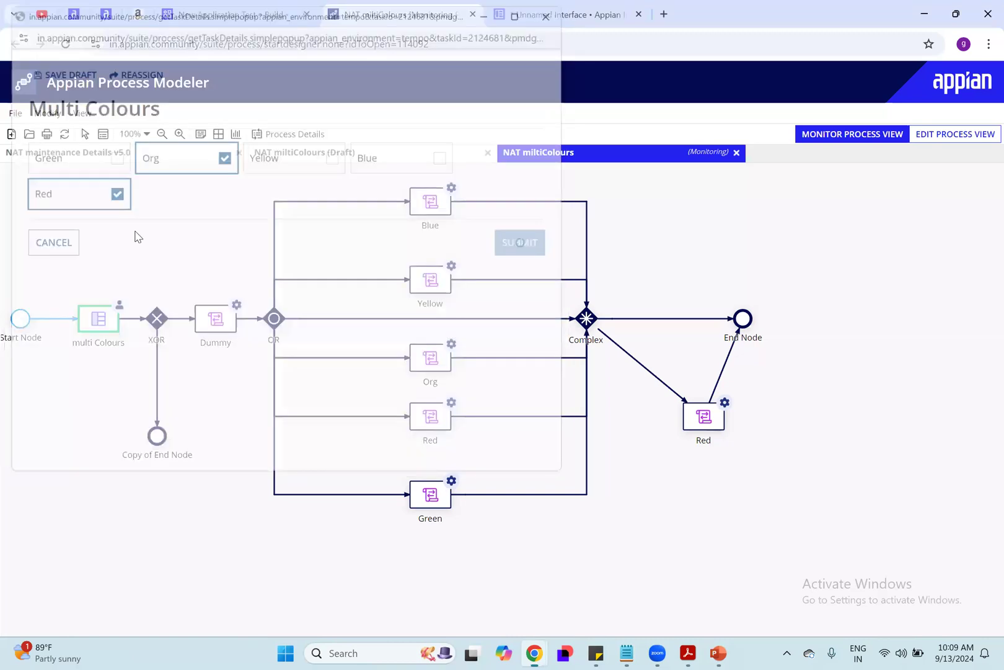
{"action": "left_click", "coordinate": [64, 134]}
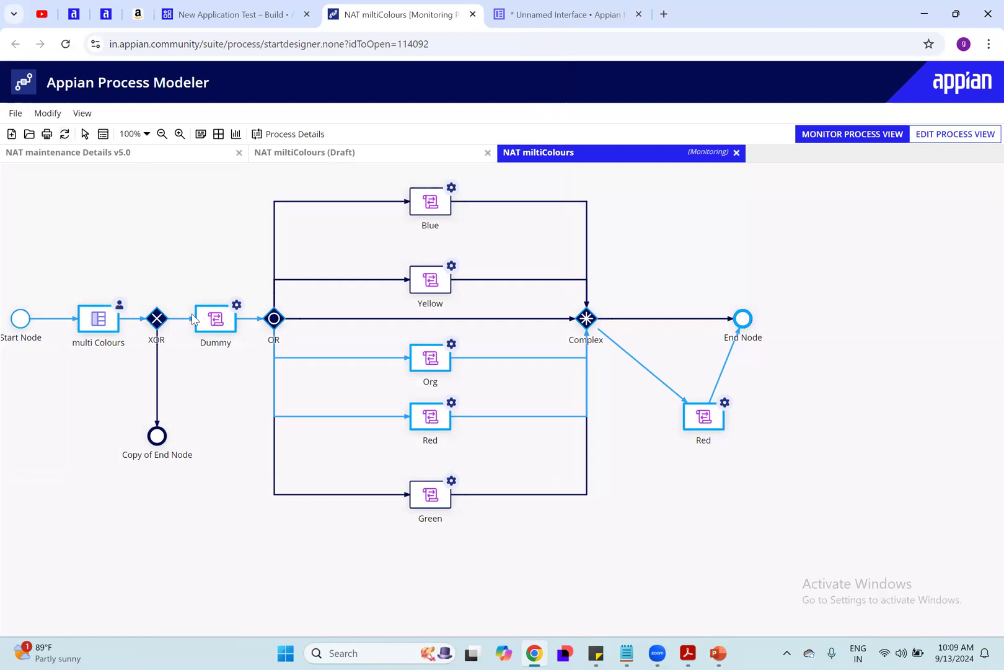
Step: Check the value stored in the colours variable in the process details of the monitored run
{"action": "left_click", "coordinate": [298, 138]}
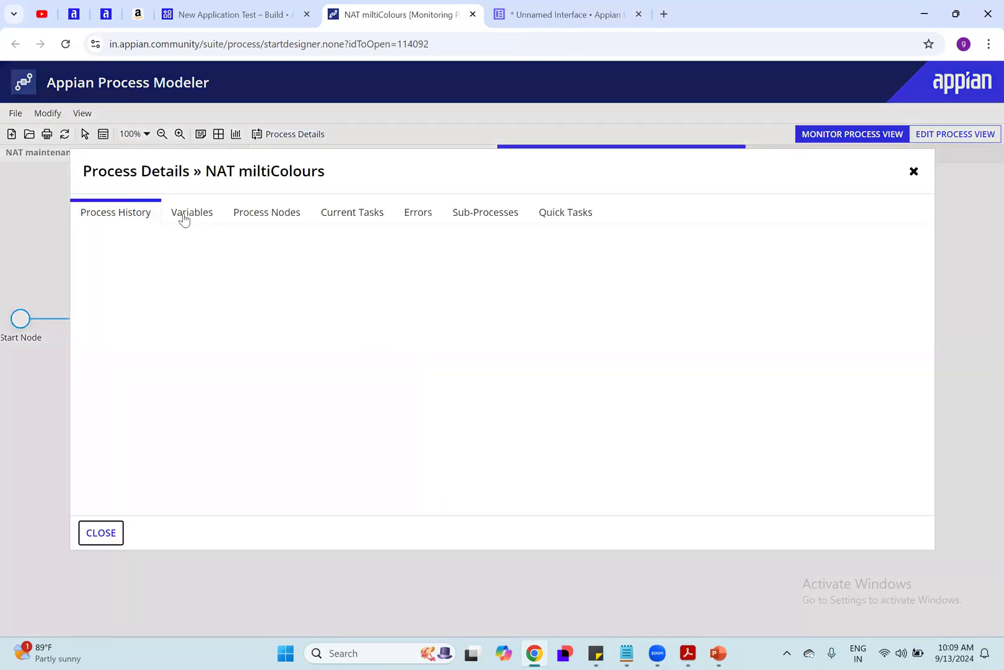
{"action": "left_click", "coordinate": [184, 215]}
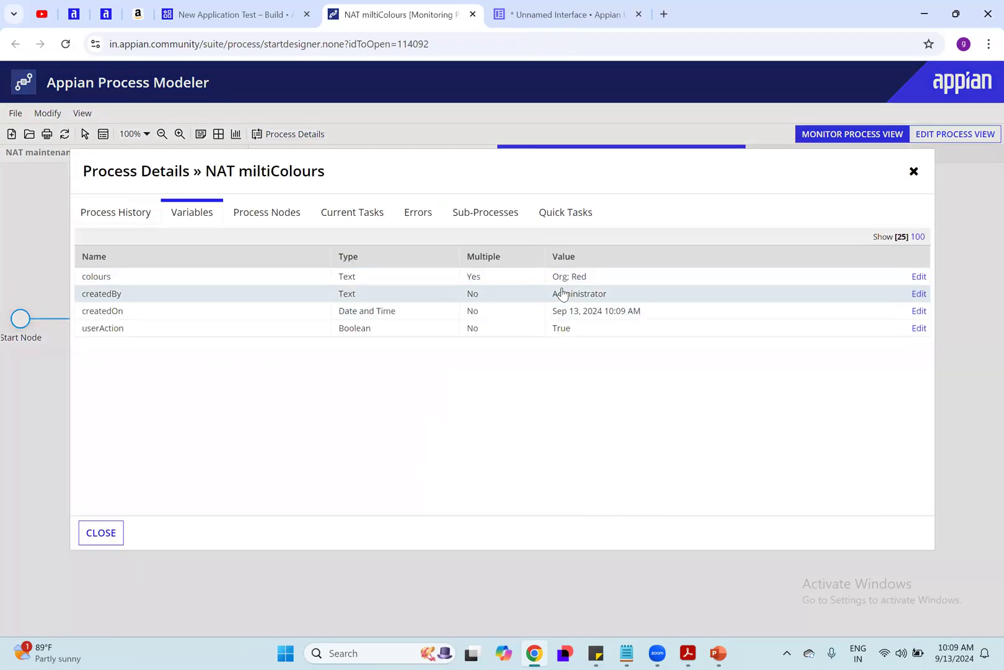
{"action": "left_click_drag", "start_coordinate": [553, 277], "coordinate": [603, 280]}
{"action": "left_click", "coordinate": [602, 281]}
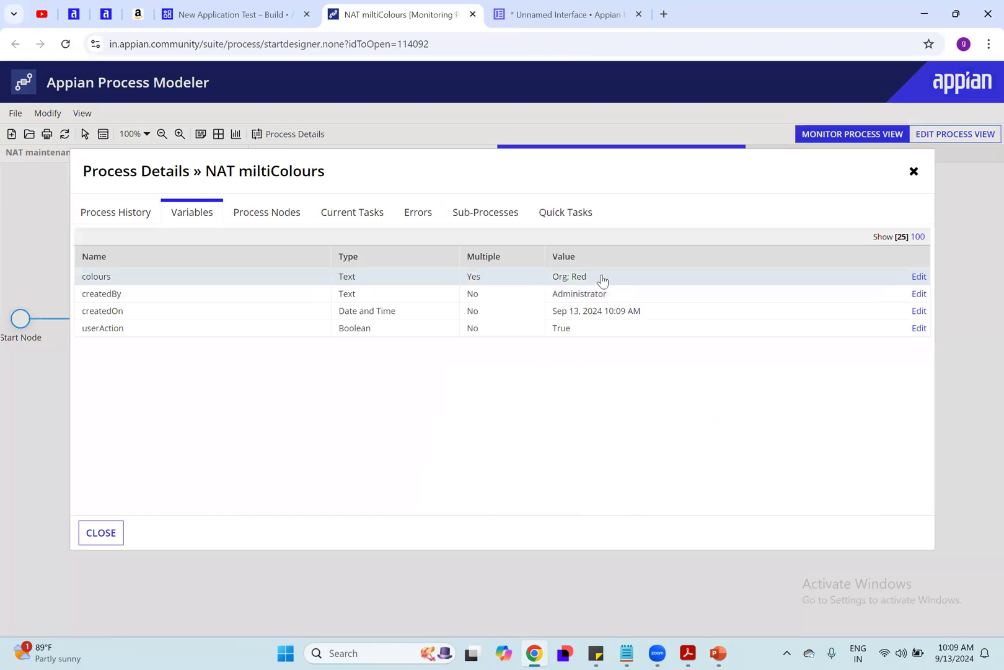
{"action": "triple_click", "coordinate": [580, 277]}
{"action": "left_click", "coordinate": [587, 282]}
{"action": "left_click", "coordinate": [101, 532]}
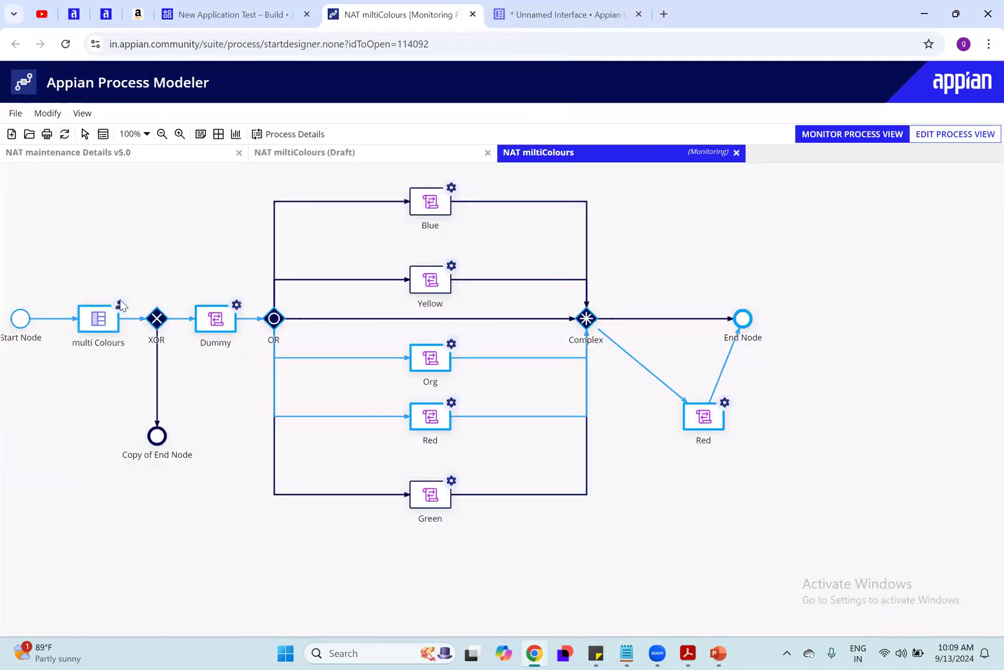
Step: Inspect the Org and Red nodes in the monitored flow and close the monitoring view
{"action": "left_click", "coordinate": [425, 366]}
{"action": "left_click", "coordinate": [433, 429]}
{"action": "left_click", "coordinate": [828, 268]}
{"action": "left_click", "coordinate": [736, 154]}
Step: View the multi Colours node's form settings and its CNA_multiColours interface with the rule inputs, then leave the node configuration unchanged
{"action": "left_click", "coordinate": [252, 320]}
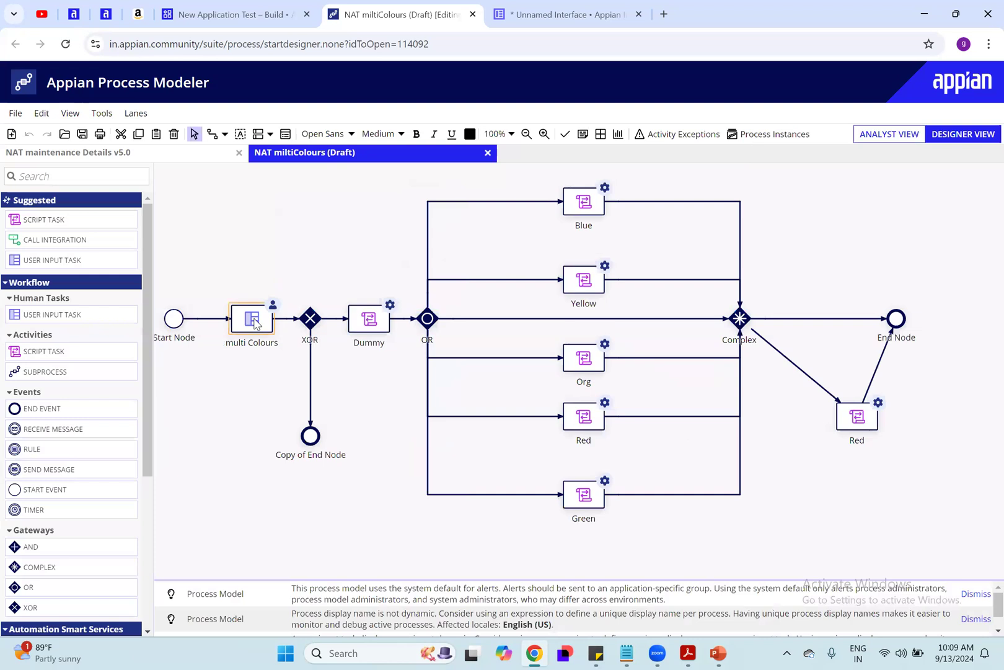
{"action": "right_click", "coordinate": [239, 326]}
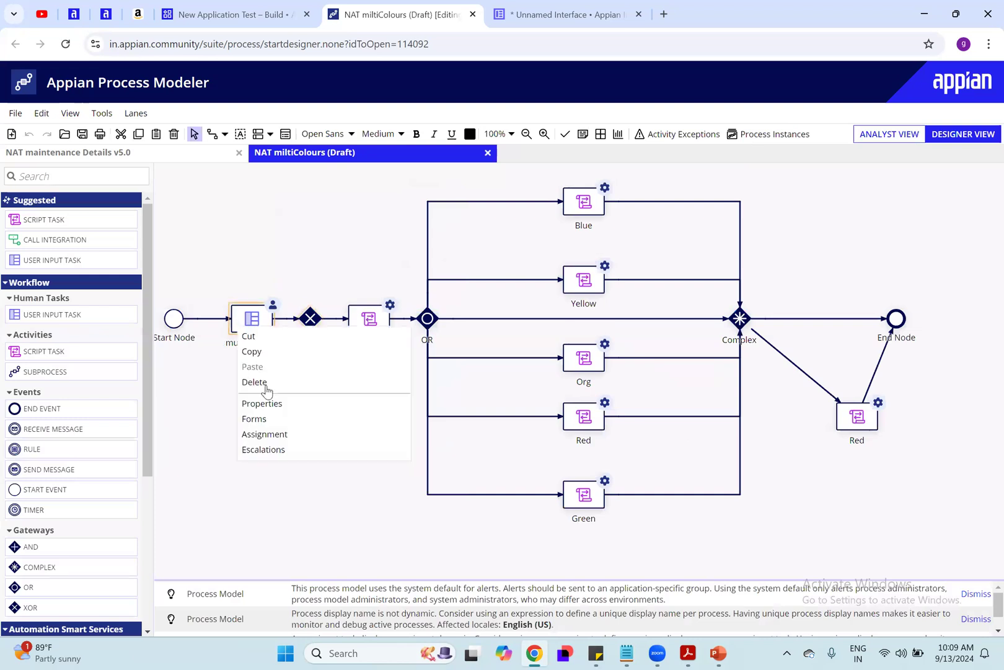
{"action": "left_click", "coordinate": [280, 408]}
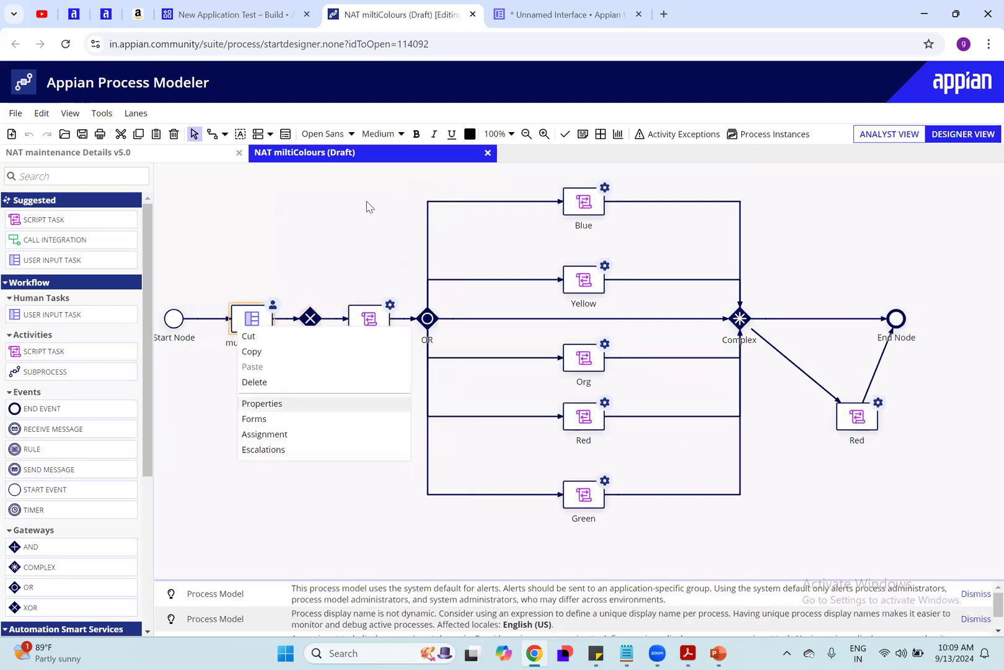
{"action": "left_click", "coordinate": [347, 188]}
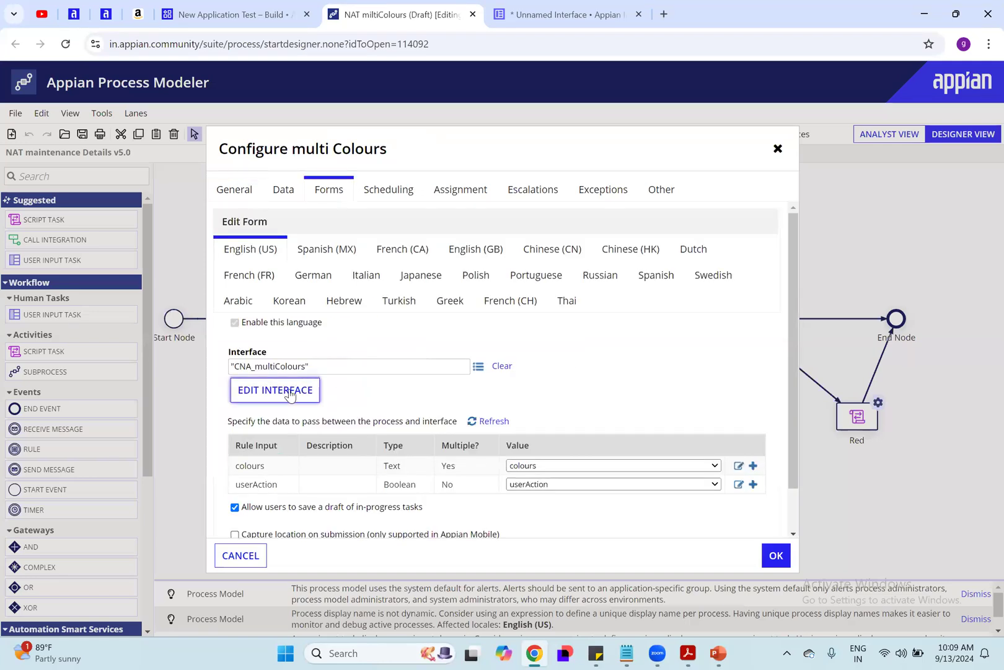
{"action": "left_click", "coordinate": [291, 391]}
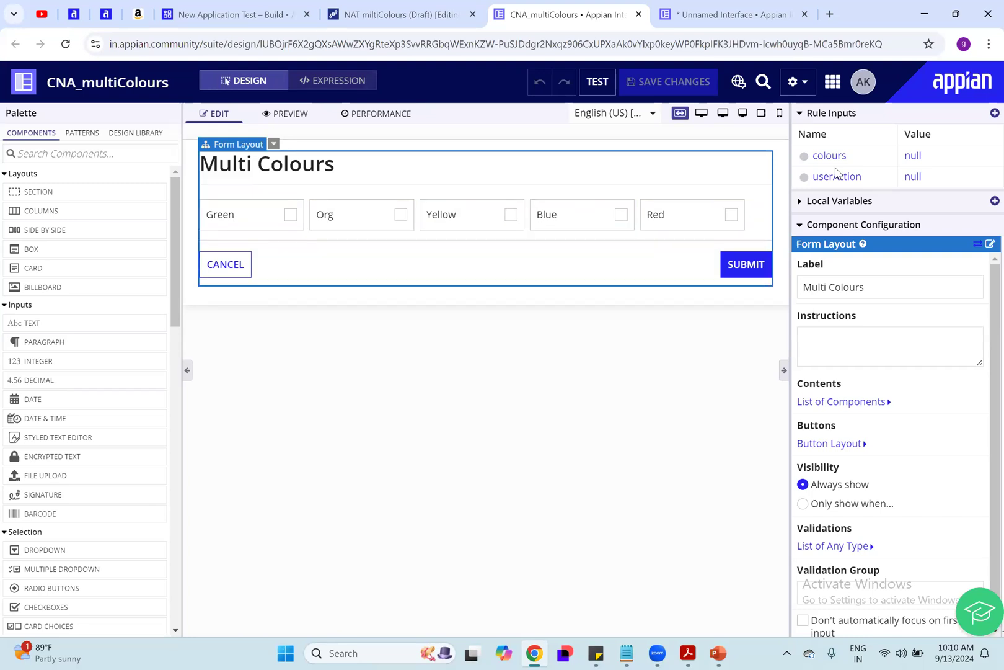
{"action": "left_click", "coordinate": [413, 9]}
{"action": "left_click", "coordinate": [241, 555]}
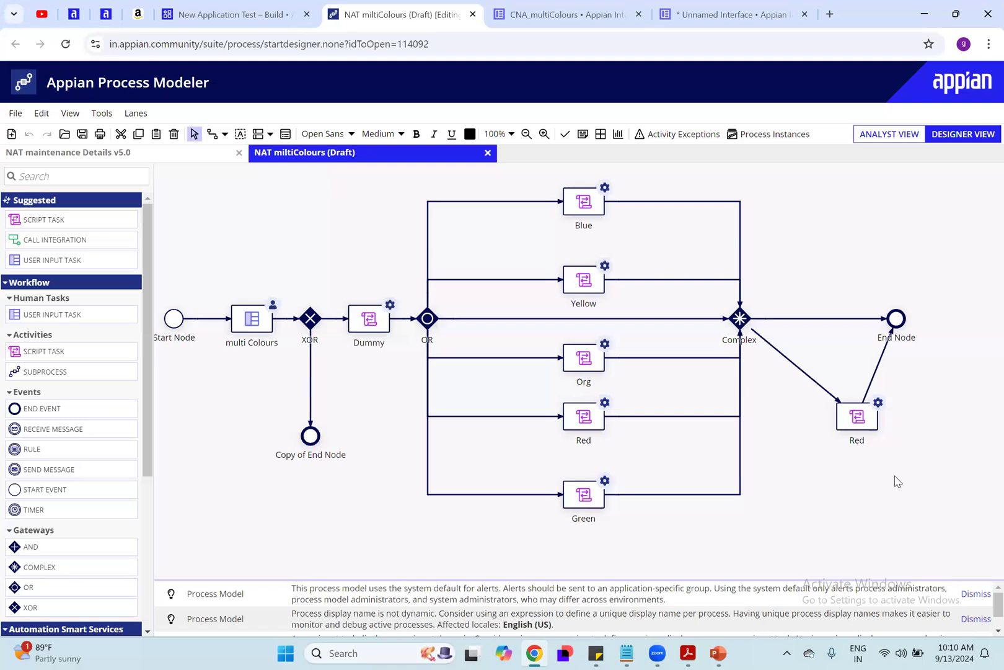
Step: Examine the OR gateway's decision conditions and the contains expression that routes to Blue, closing the configuration without saving
{"action": "left_click", "coordinate": [317, 323]}
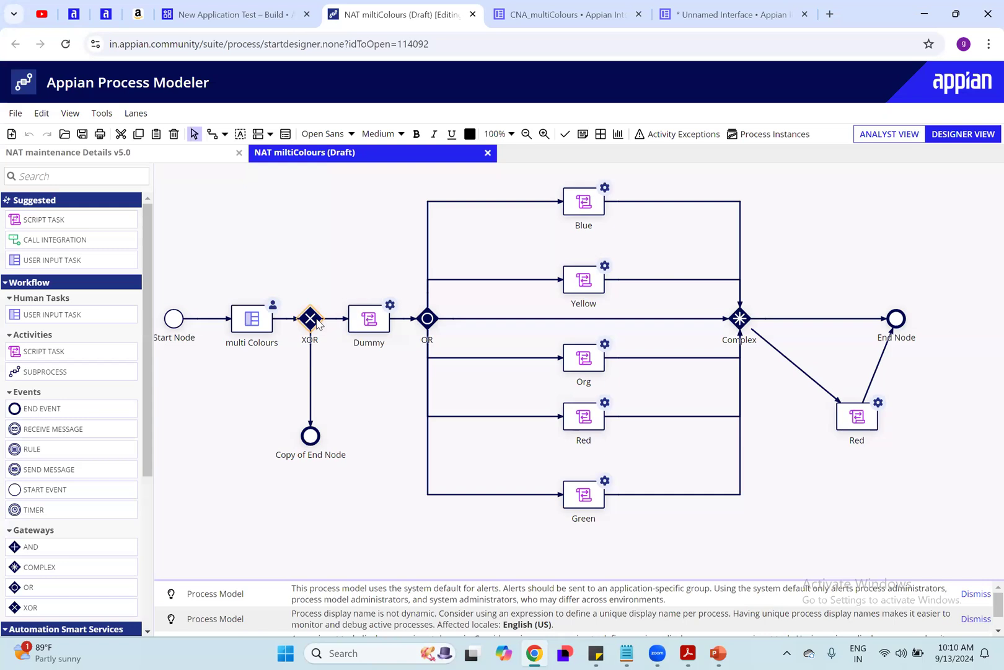
{"action": "left_click", "coordinate": [430, 319]}
{"action": "left_click", "coordinate": [311, 186]}
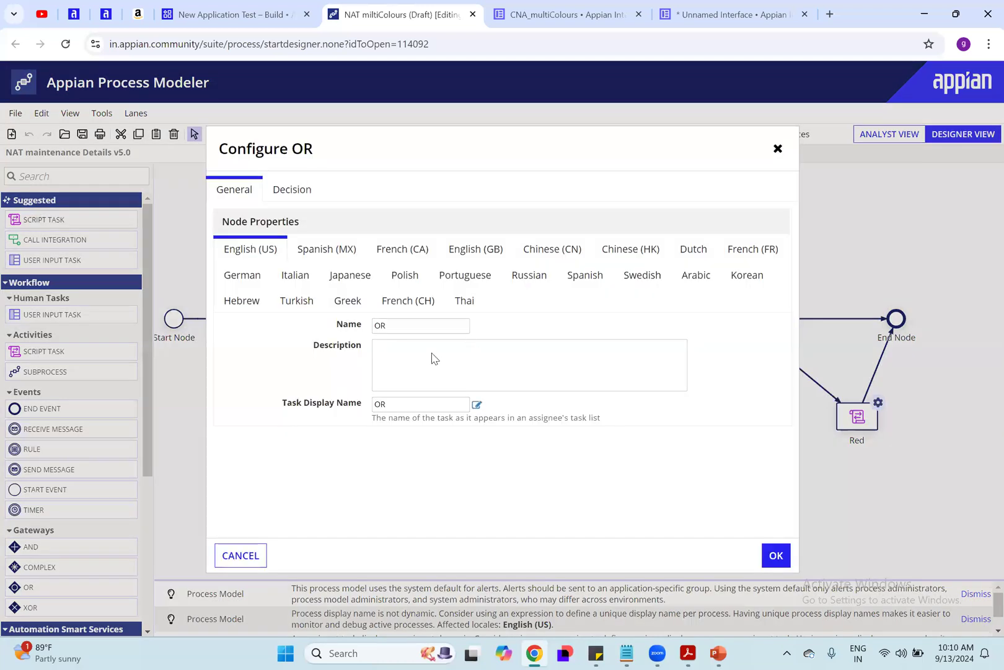
{"action": "left_click", "coordinate": [438, 345]}
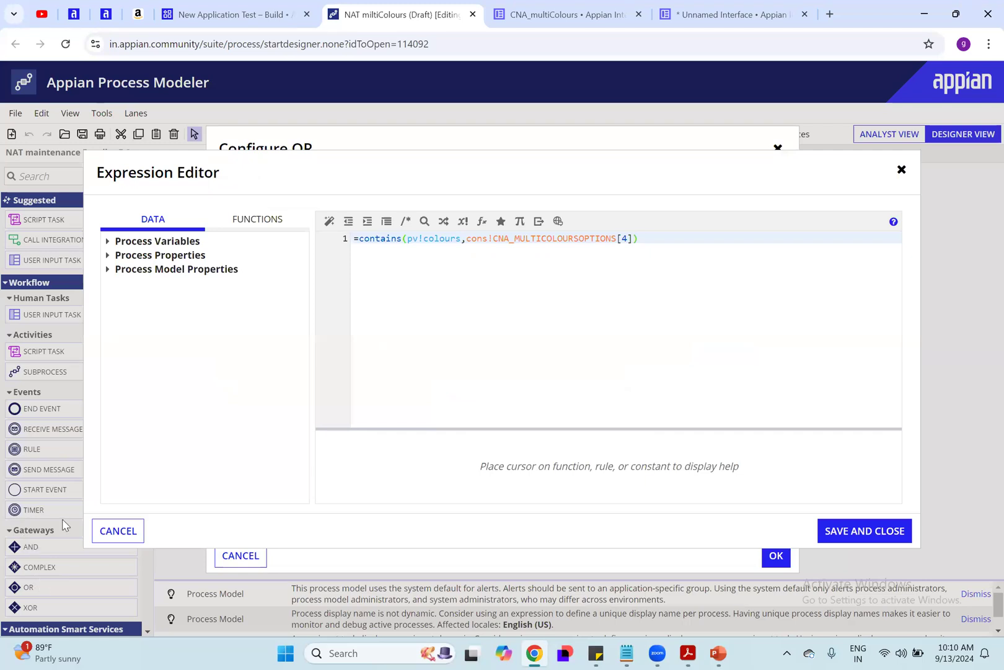
{"action": "left_click", "coordinate": [118, 531]}
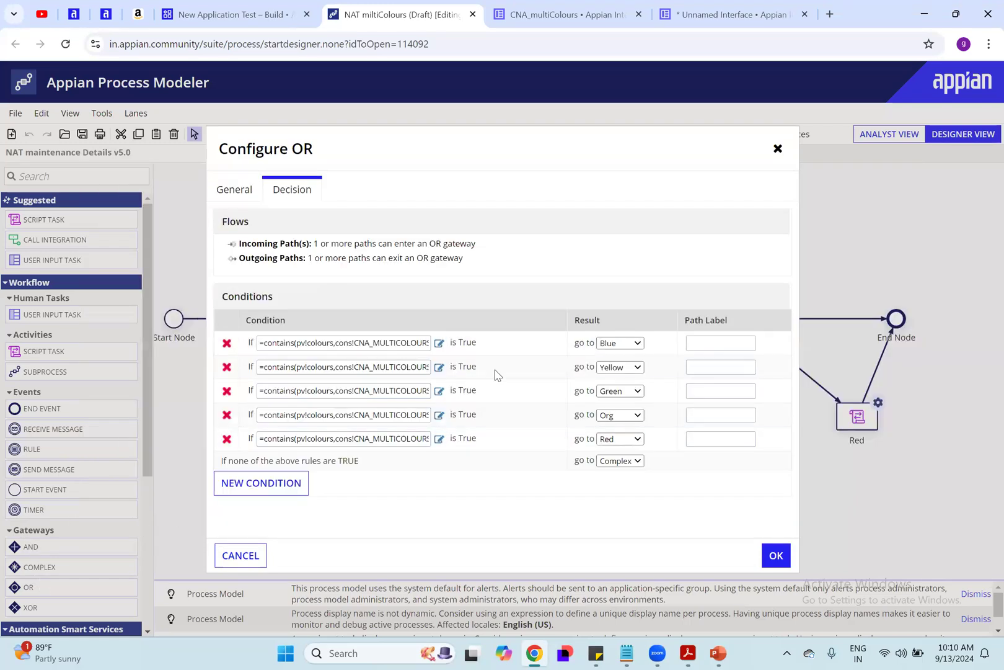
{"action": "left_click", "coordinate": [439, 343]}
{"action": "left_click", "coordinate": [433, 239]}
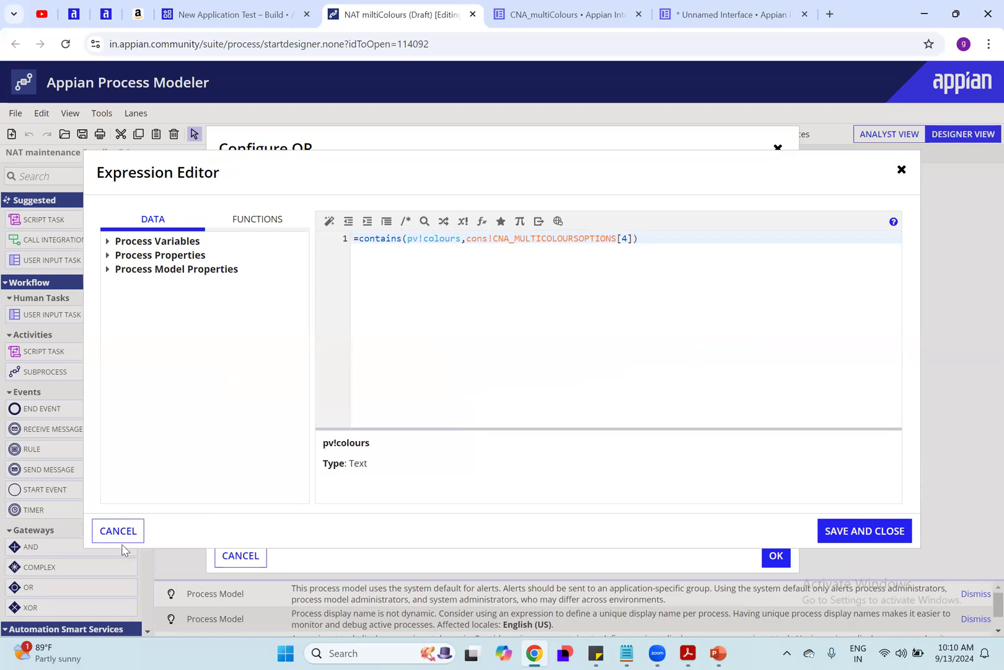
{"action": "left_click", "coordinate": [116, 531]}
{"action": "left_click", "coordinate": [279, 343]}
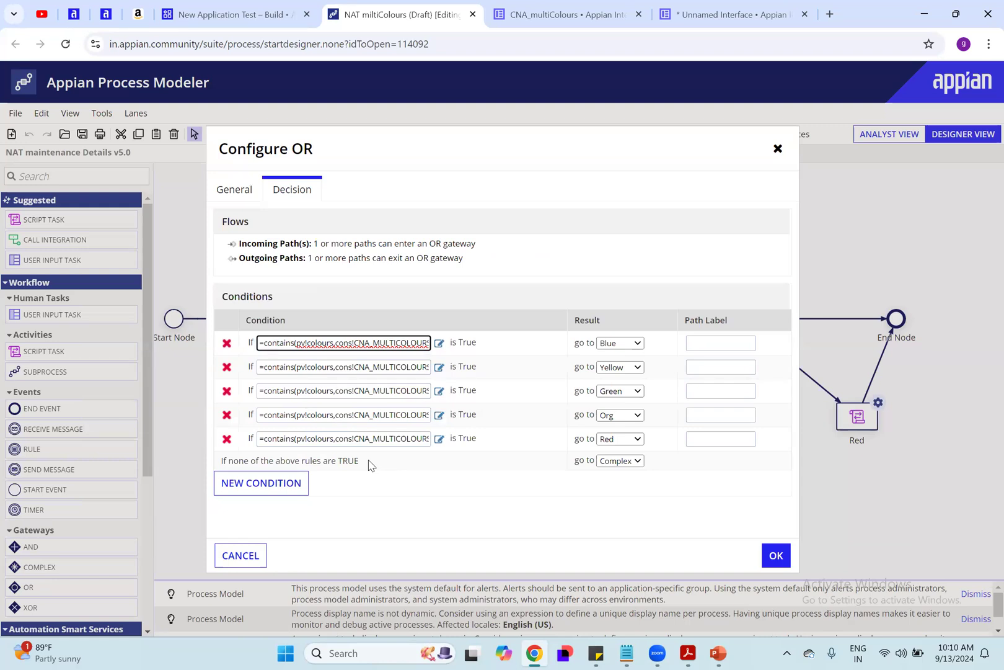
{"action": "left_click", "coordinate": [265, 556]}
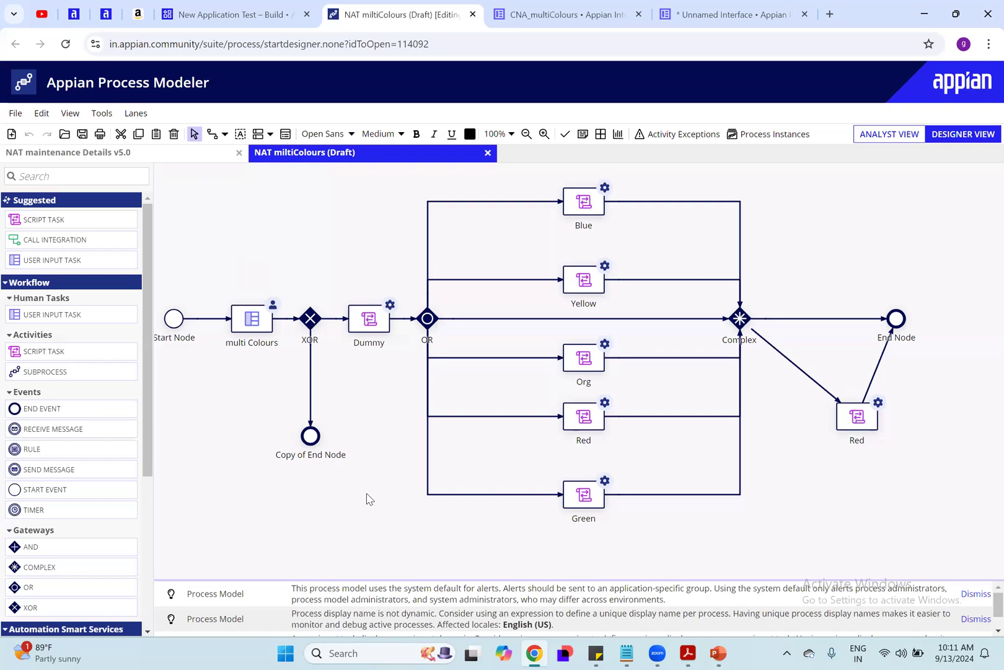
Step: Browse the types of new objects that can be created in New Application Test without creating one
{"action": "left_click", "coordinate": [235, 14]}
{"action": "left_click", "coordinate": [246, 175]}
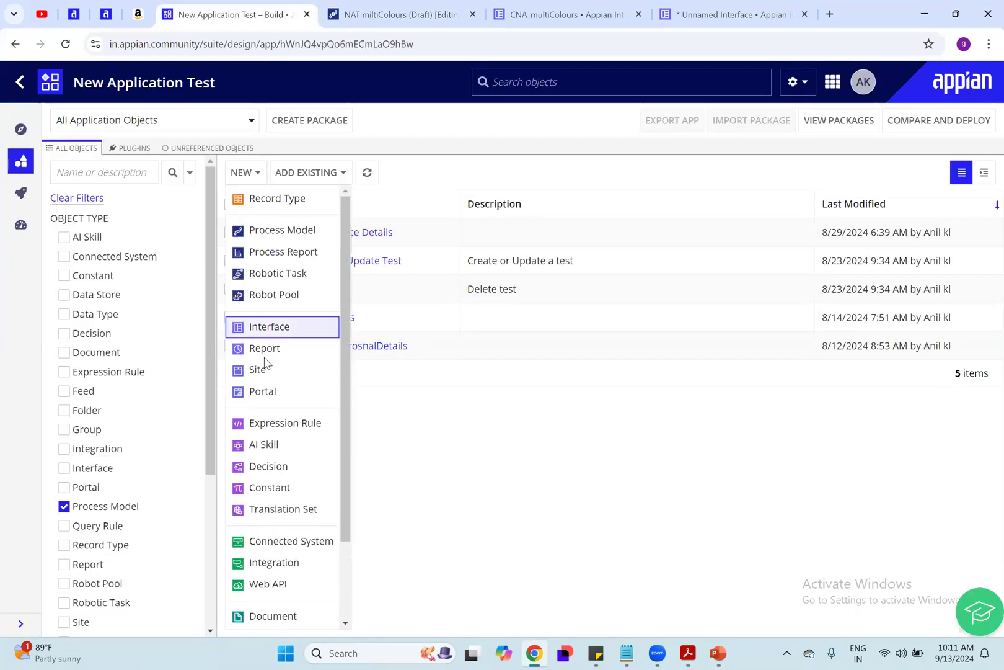
{"action": "scroll", "coordinate": [273, 358], "scroll_direction": "down", "scroll_amount": 2}
{"action": "scroll", "coordinate": [308, 576], "scroll_direction": "up", "scroll_amount": 2}
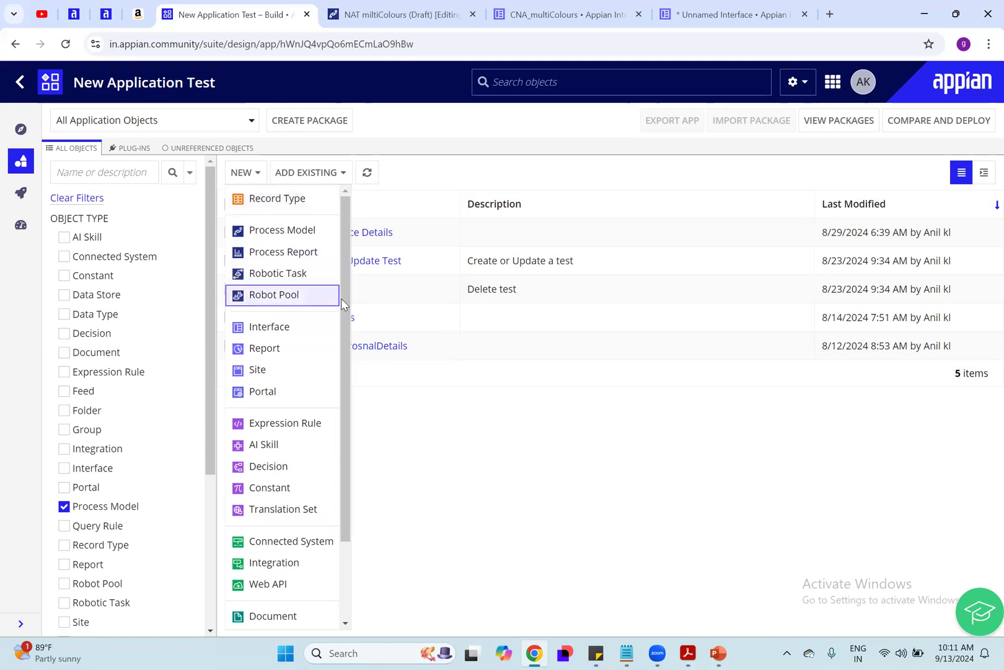
{"action": "left_click_drag", "start_coordinate": [343, 351], "coordinate": [339, 244]}
{"action": "left_click", "coordinate": [477, 473]}
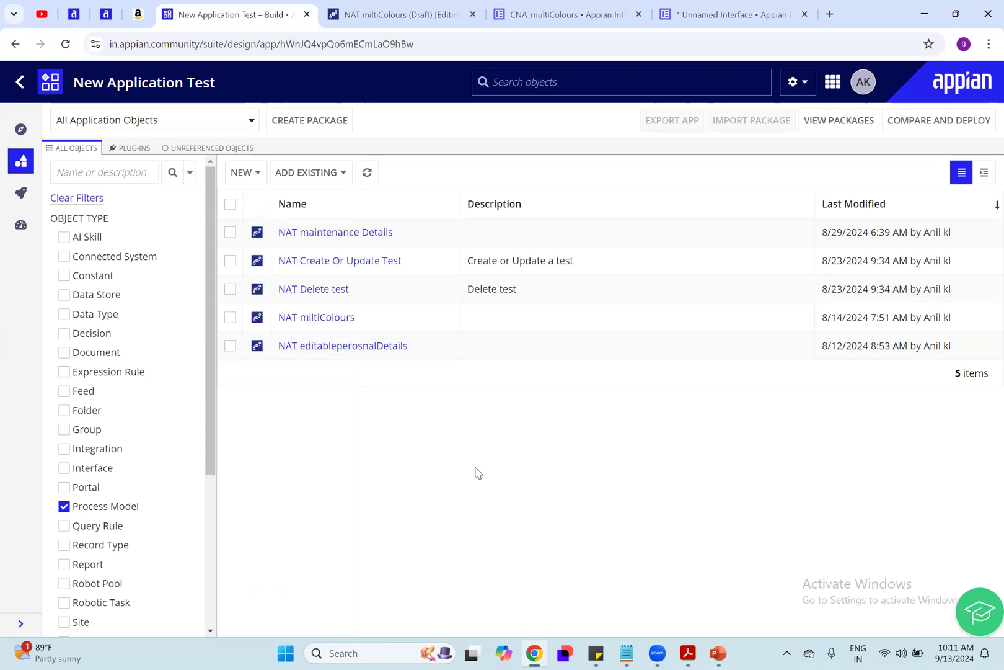
Step: Switch to the Appian PowerPoint document and the Acrobat course outline to check the prerequisites and timeline, then minimize both windows
{"action": "left_click", "coordinate": [719, 653]}
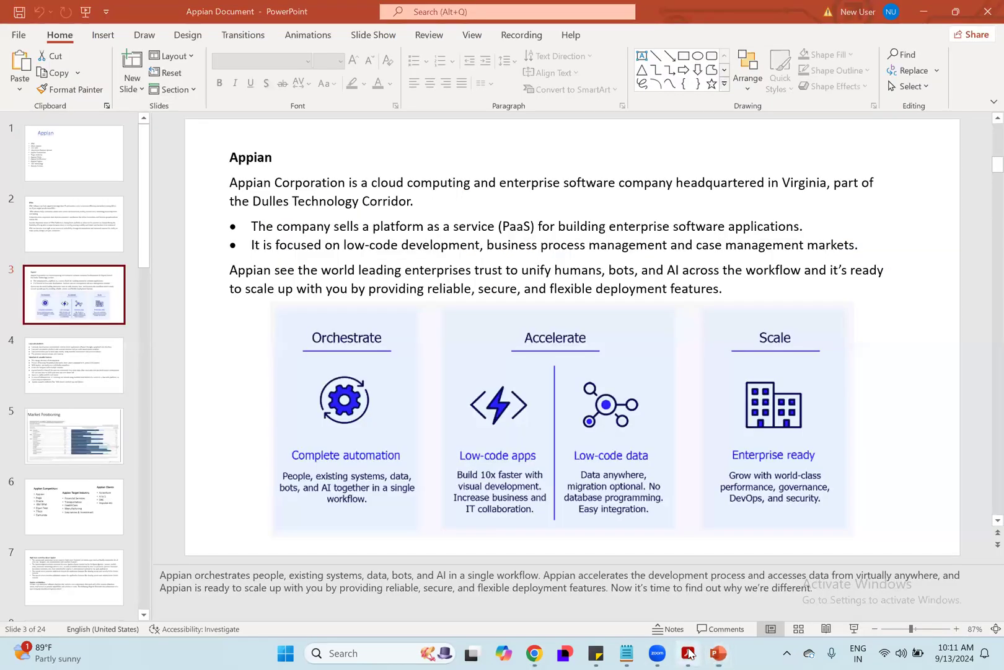
{"action": "left_click", "coordinate": [688, 652]}
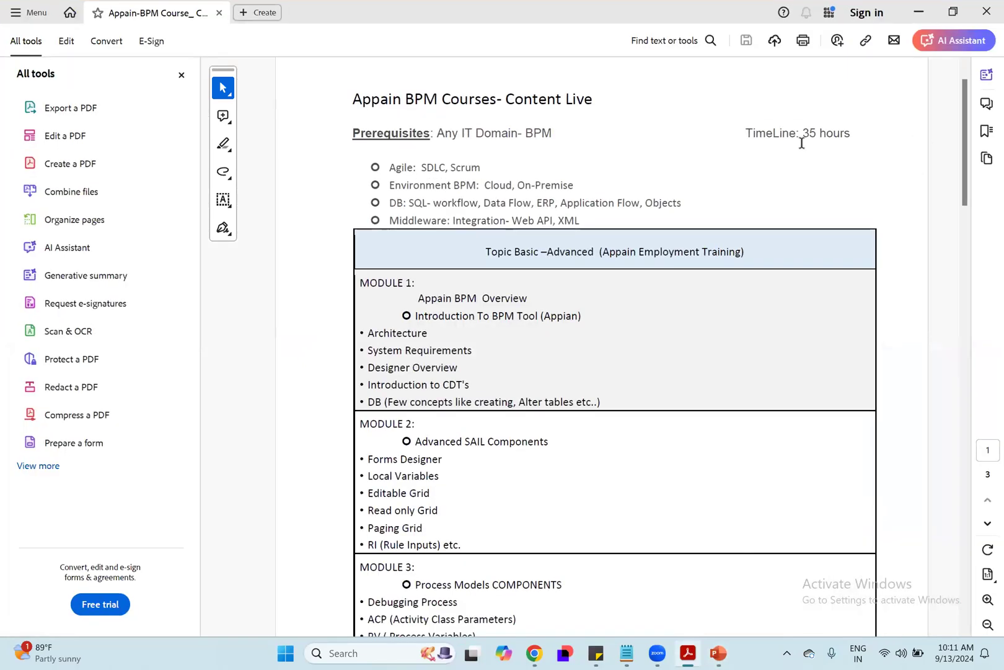
{"action": "double_click", "coordinate": [835, 131]}
{"action": "left_click", "coordinate": [725, 131]}
{"action": "left_click", "coordinate": [920, 13]}
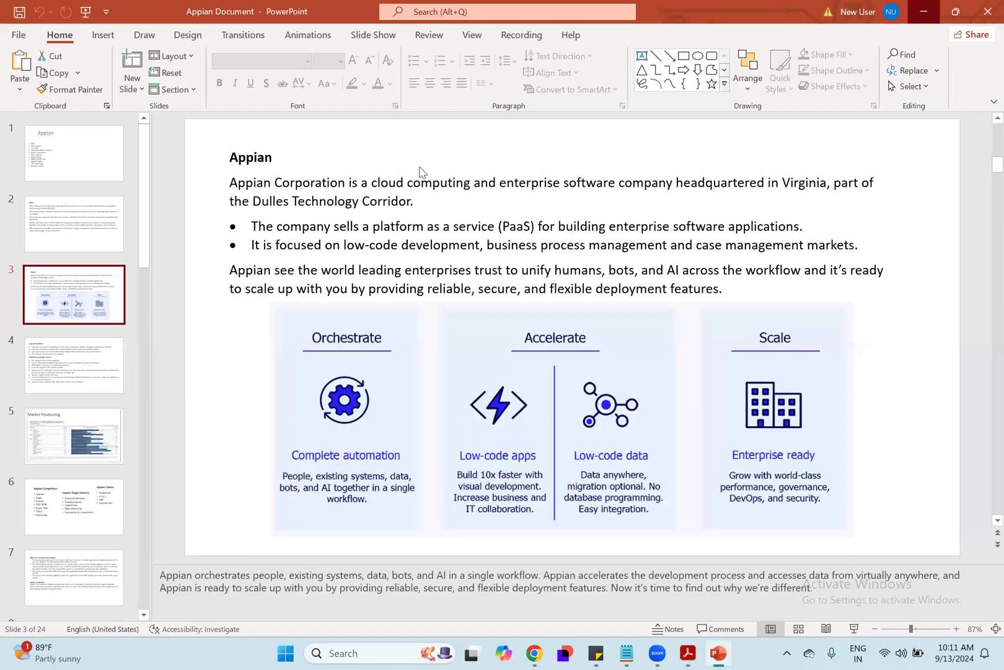
{"action": "left_click", "coordinate": [923, 12]}
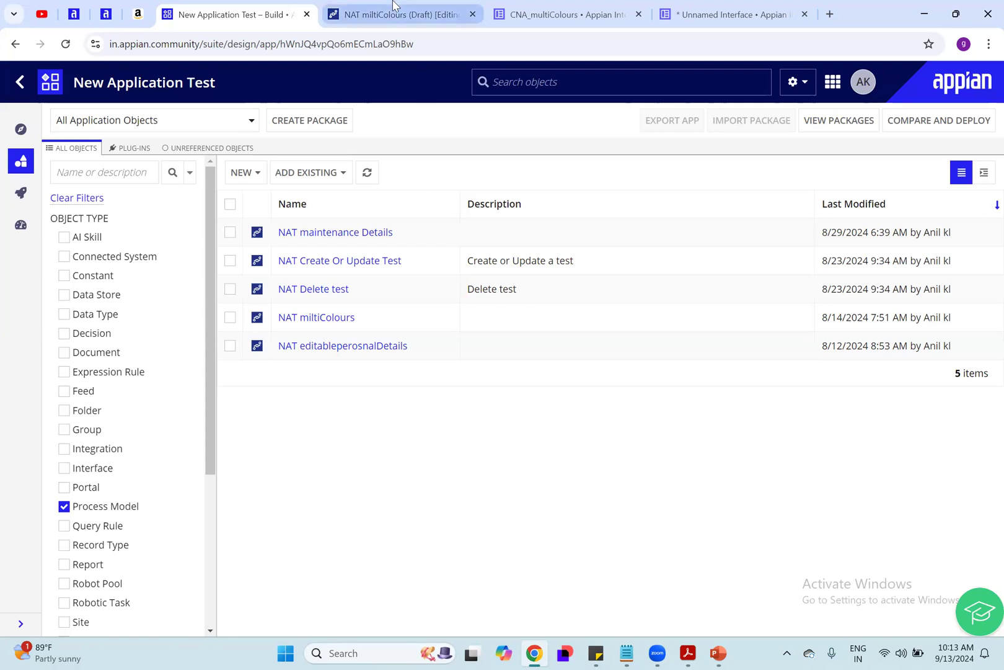
Step: Go to the CNA_multiColours interface in Chrome and open the New Application Test site from there
{"action": "left_click", "coordinate": [581, 7]}
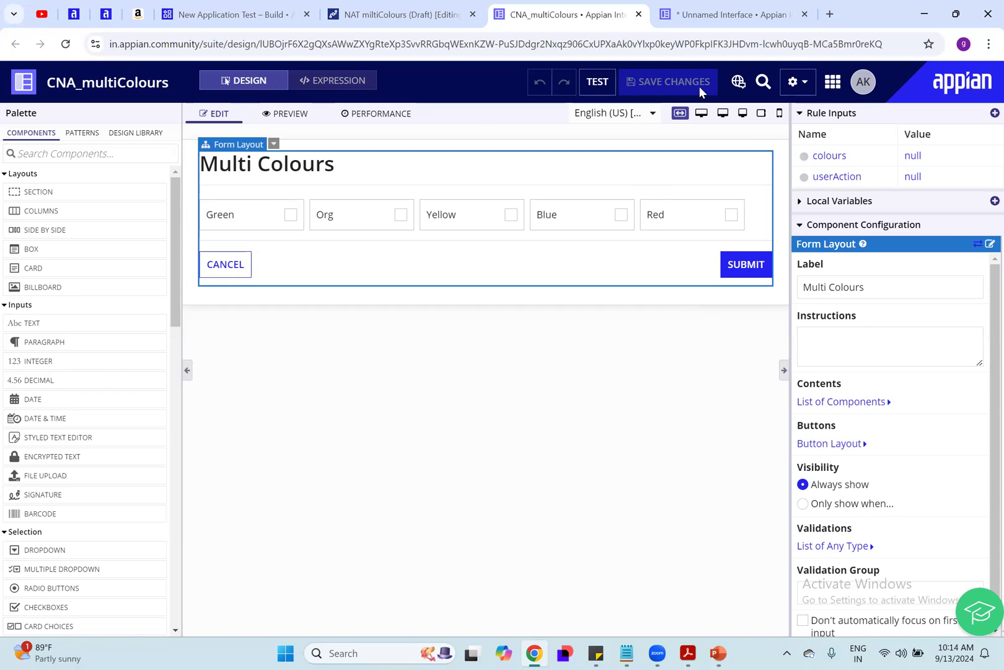
{"action": "left_click", "coordinate": [826, 87]}
{"action": "scroll", "coordinate": [742, 382], "scroll_direction": "down", "scroll_amount": 1}
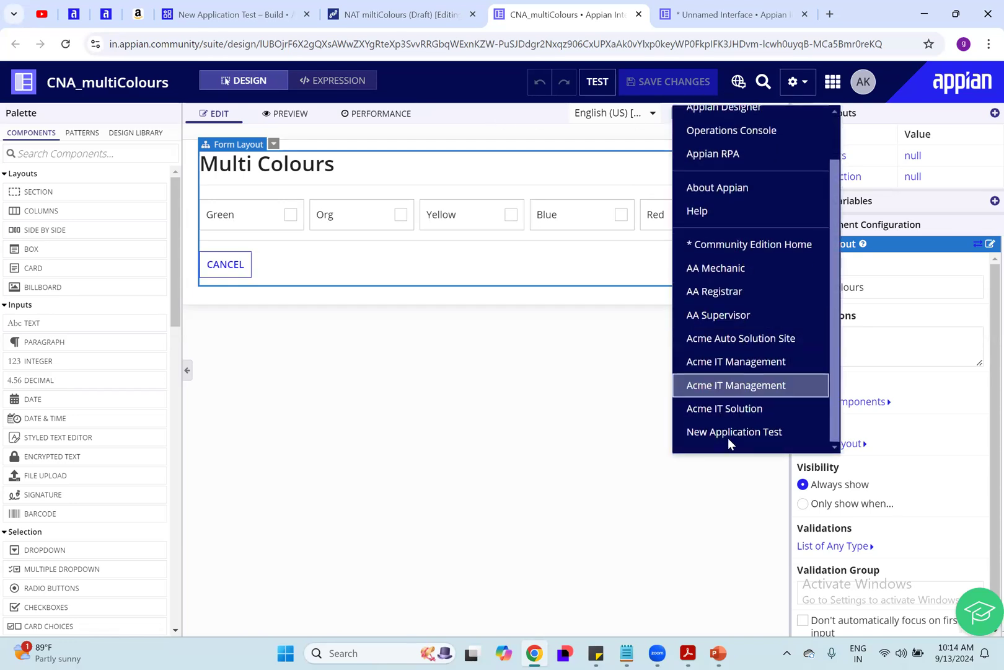
{"action": "left_click", "coordinate": [728, 432]}
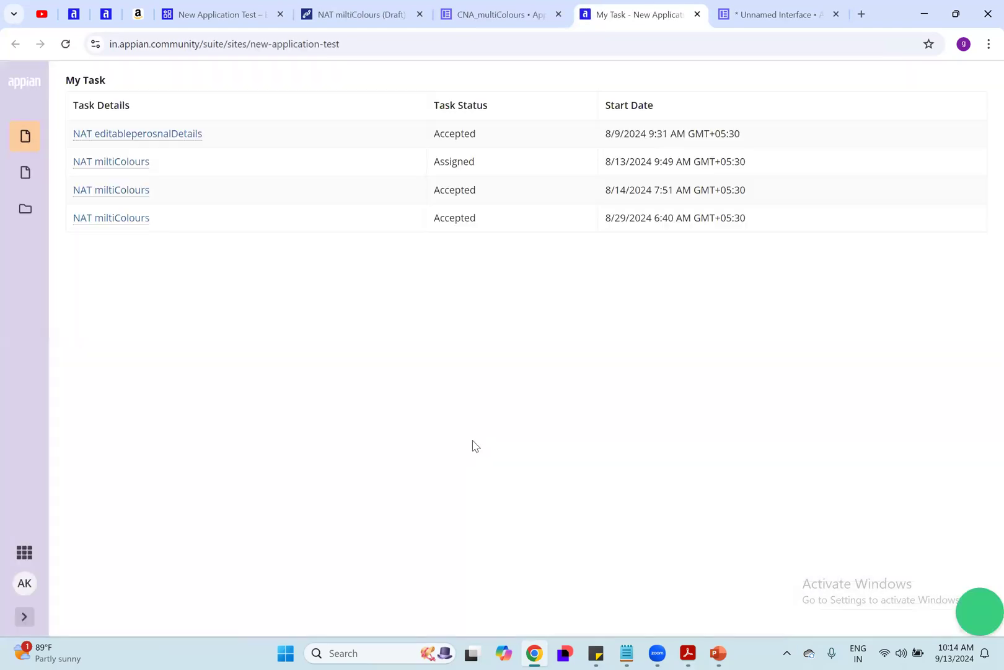
Step: View the site's records page, look through the records list, and move the floating help widget aside
{"action": "left_click", "coordinate": [25, 172]}
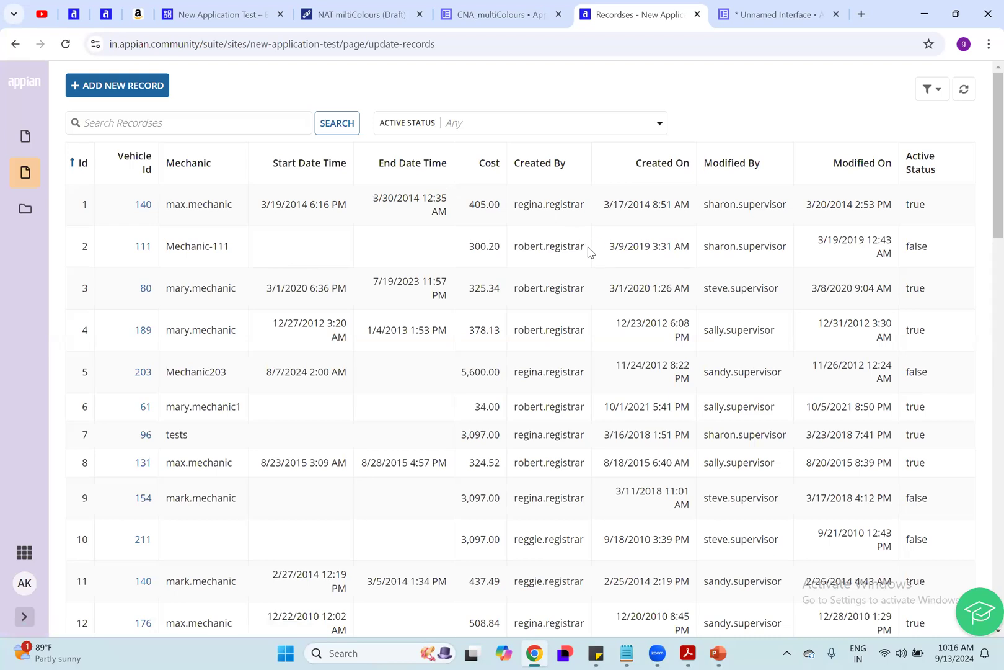
{"action": "scroll", "coordinate": [589, 251], "scroll_direction": "down", "scroll_amount": 5}
{"action": "scroll", "coordinate": [589, 252], "scroll_direction": "up", "scroll_amount": 5}
{"action": "left_click_drag", "start_coordinate": [977, 608], "coordinate": [807, 642]}
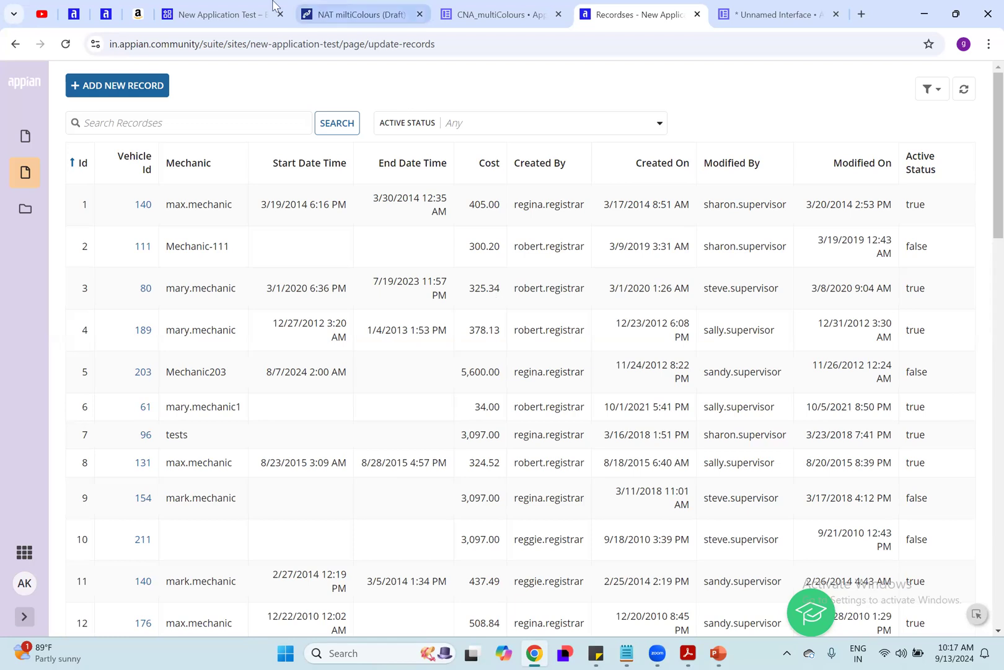
Step: Return to the New Application Test design view, examine the Compare and Deploy target and Prepare Deployment stages, and close the wizard
{"action": "left_click", "coordinate": [214, 7]}
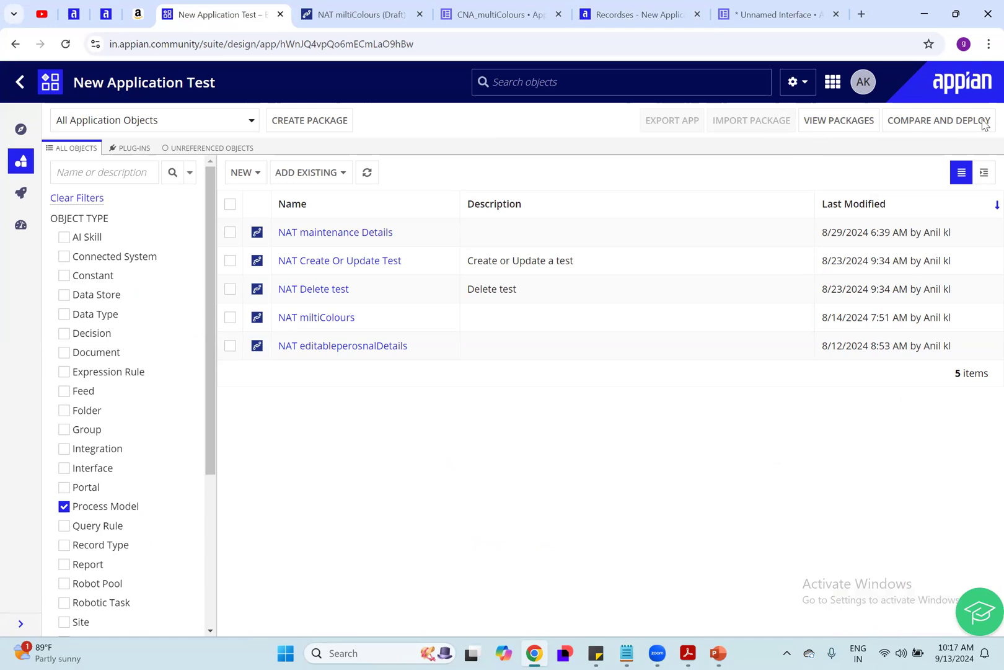
{"action": "left_click", "coordinate": [964, 128]}
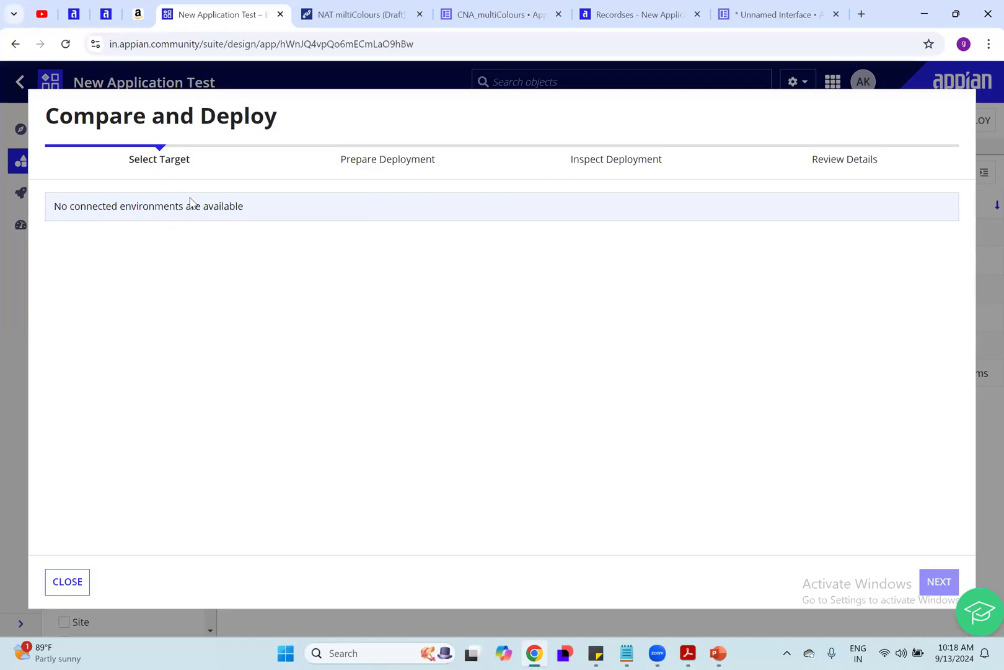
{"action": "left_click_drag", "start_coordinate": [42, 205], "coordinate": [285, 207]}
{"action": "left_click", "coordinate": [353, 312]}
{"action": "left_click_drag", "start_coordinate": [337, 149], "coordinate": [466, 170]}
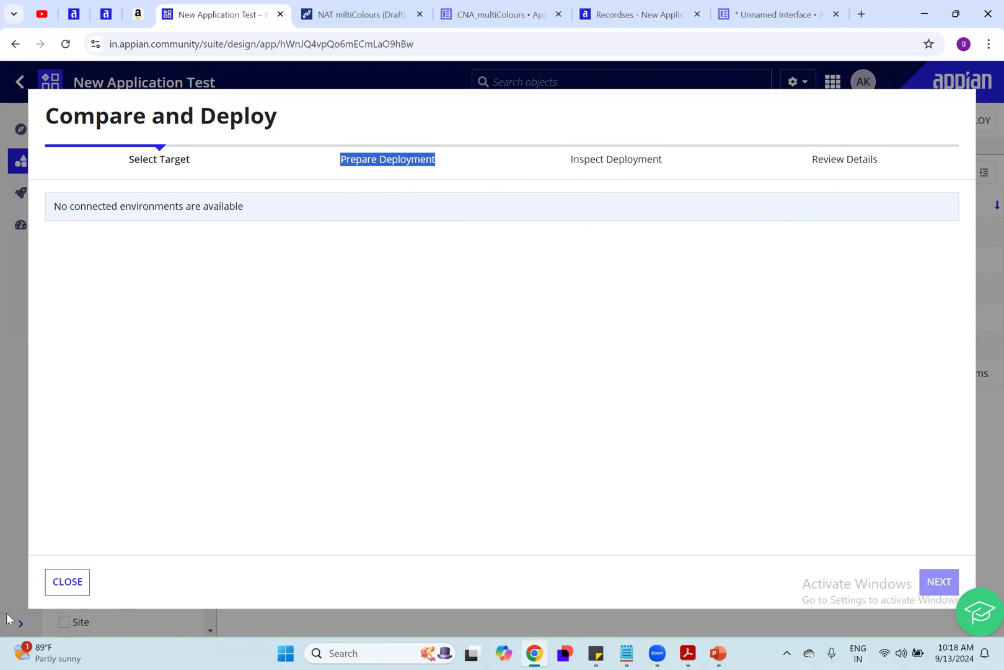
{"action": "left_click", "coordinate": [61, 593]}
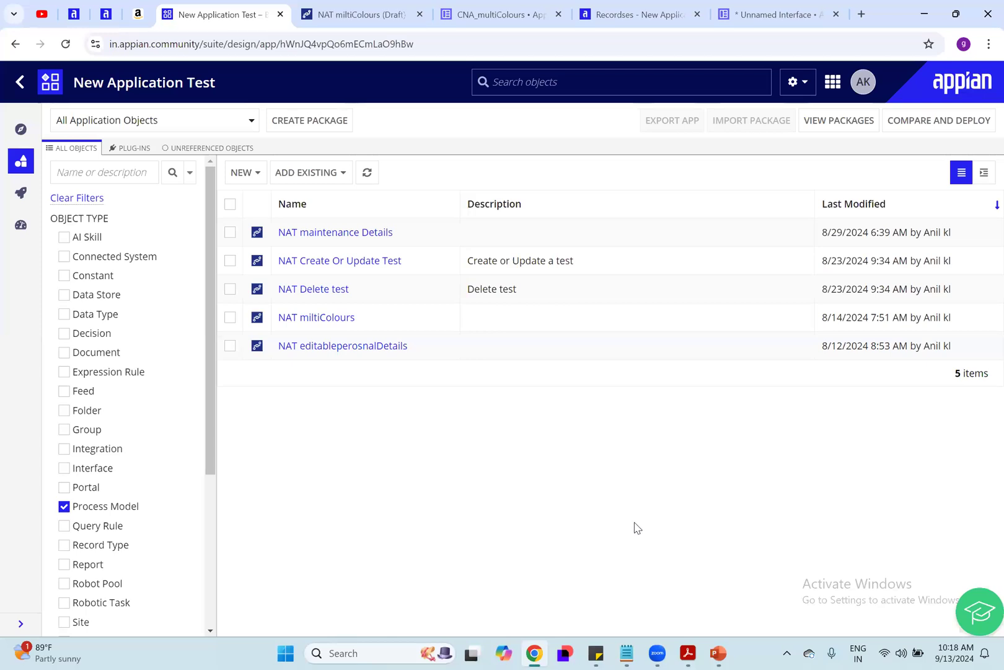
Step: Remove the Process Model filter from the object list and show the types of new objects, including Integration and Web API
{"action": "left_click", "coordinate": [69, 507]}
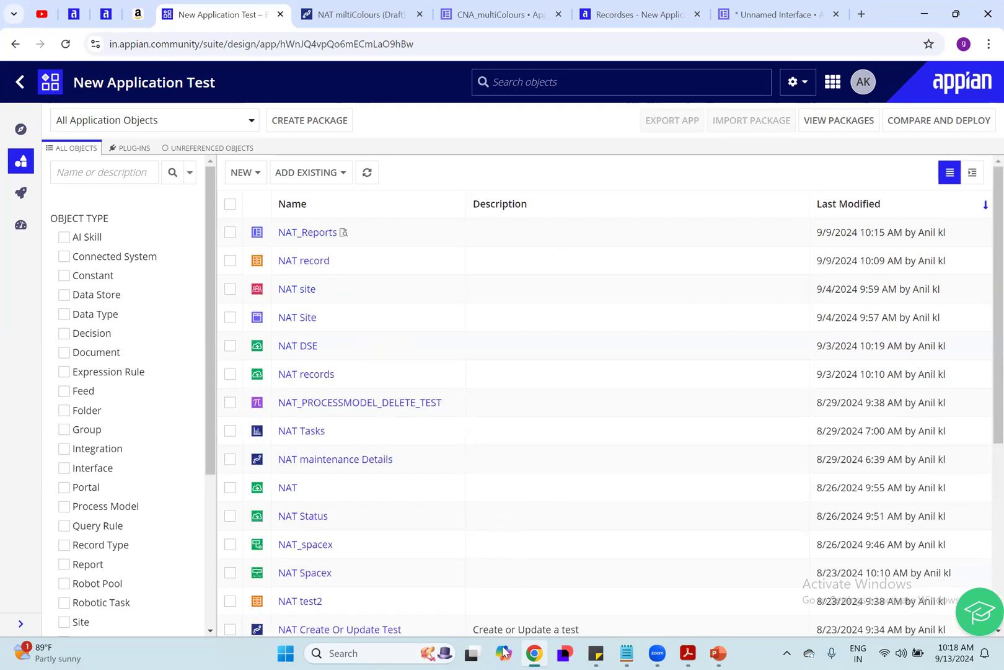
{"action": "left_click", "coordinate": [245, 172]}
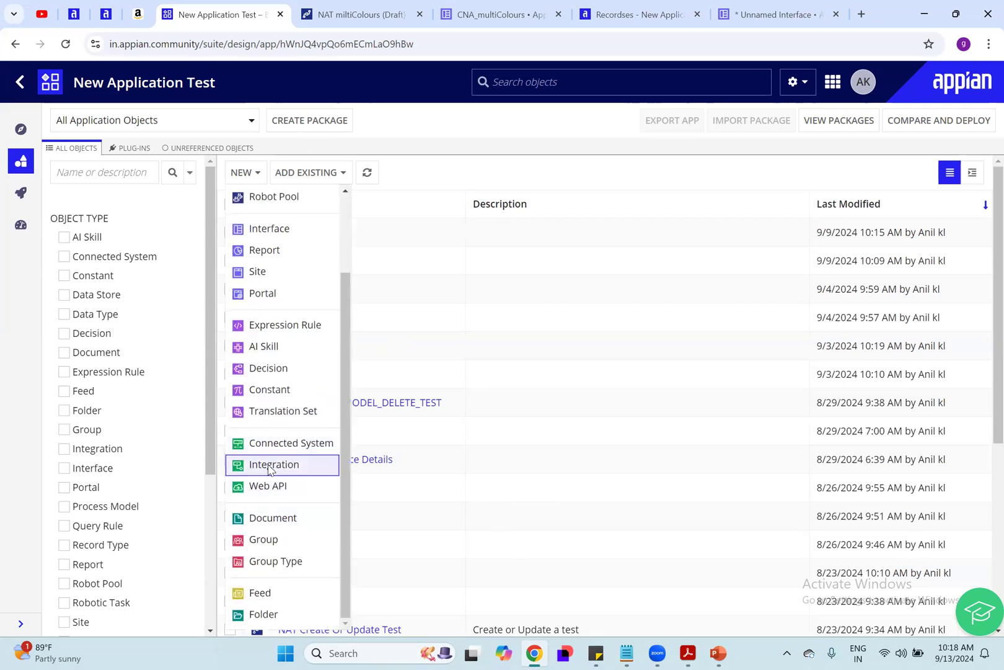